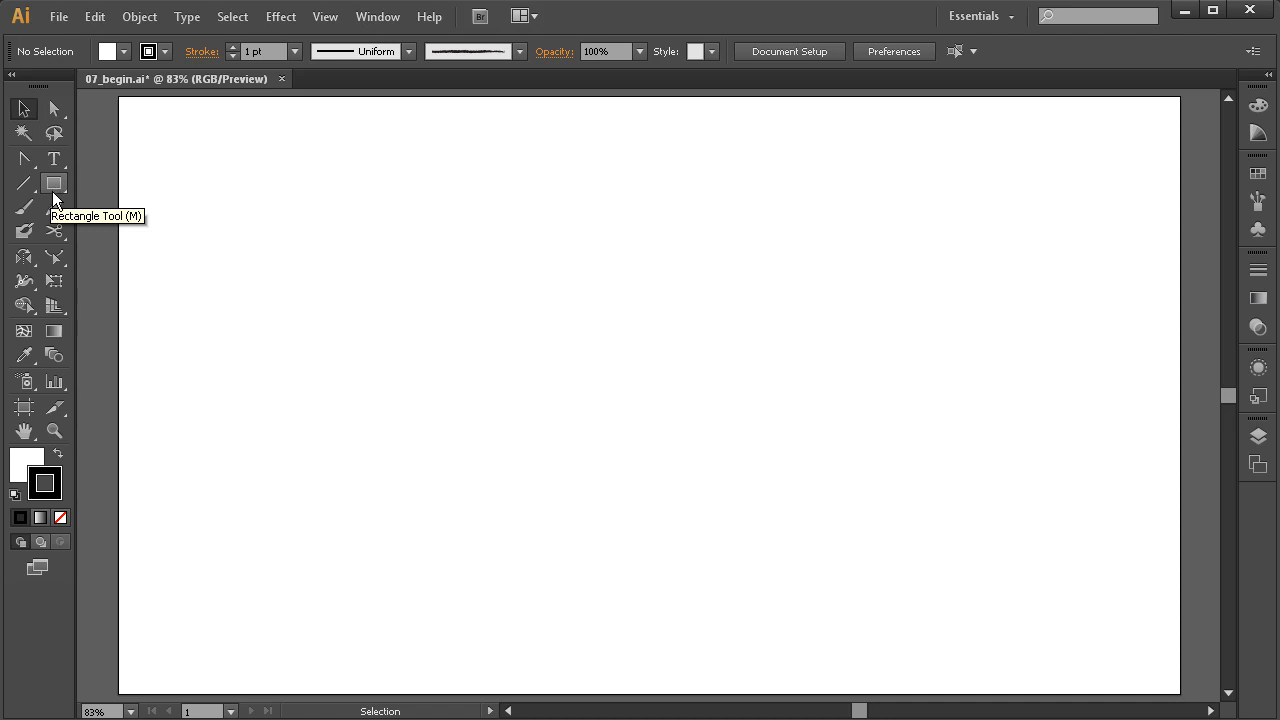
# Step: Draw a tall rectangle in the upper-left area of the artboard with the Rectangle tool and deselect it
pyautogui.click(55, 186)
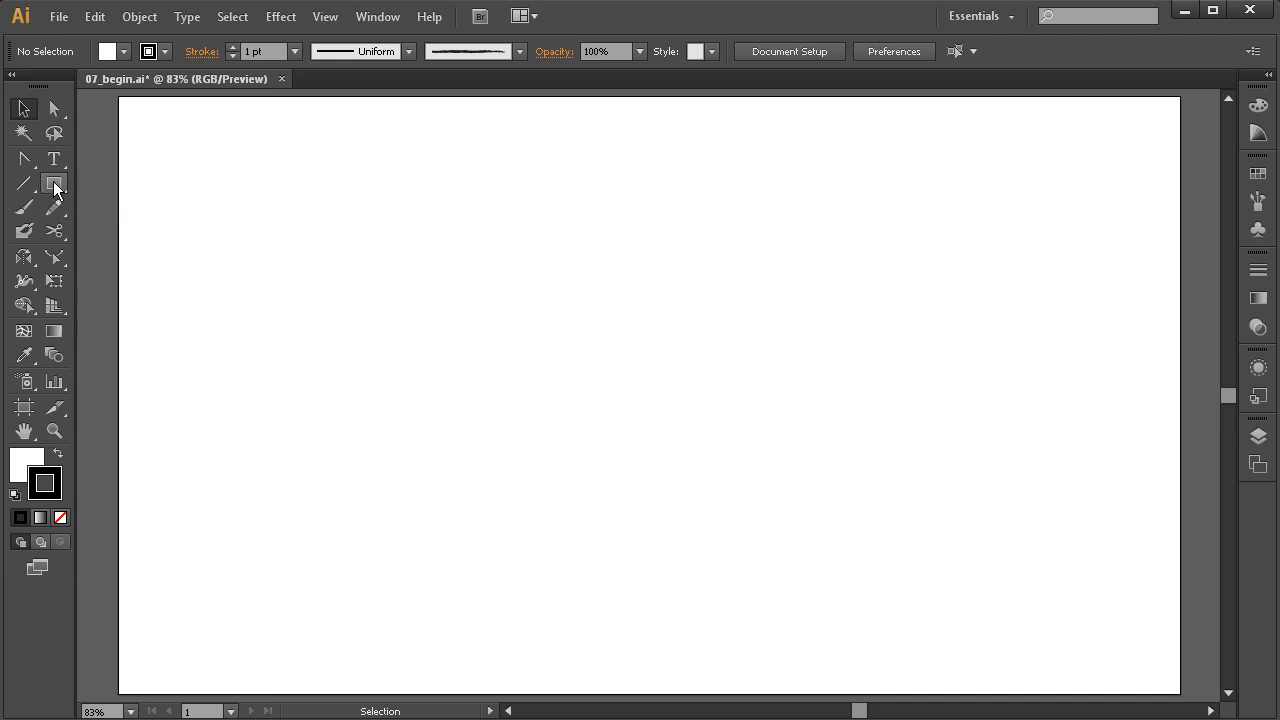
pyautogui.click(55, 190)
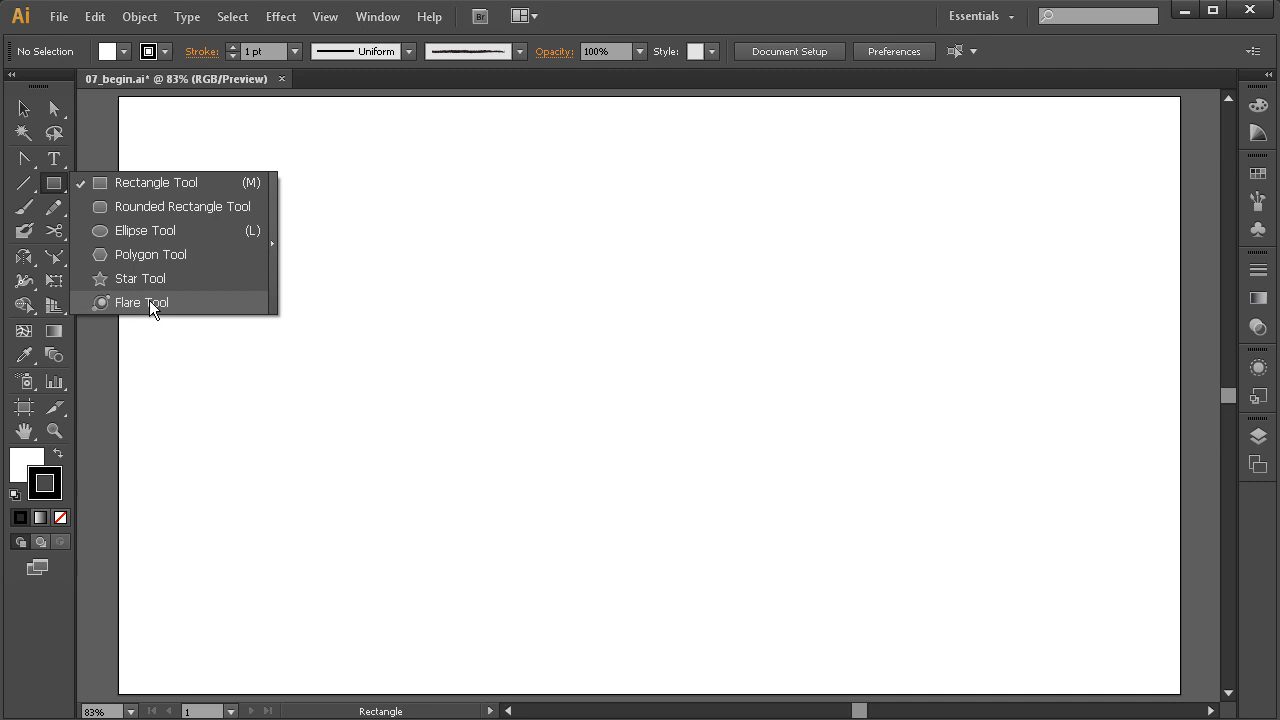
pyautogui.click(156, 184)
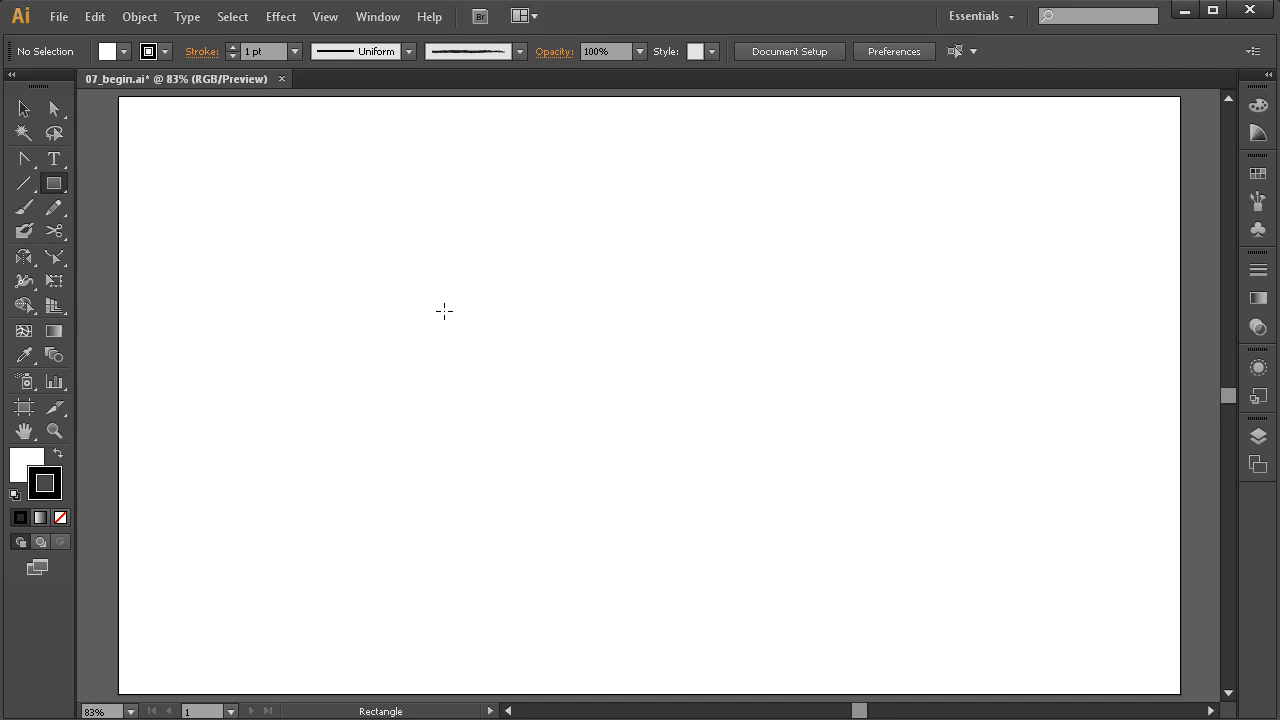
pyautogui.moveTo(305, 229); pyautogui.dragTo(424, 390)
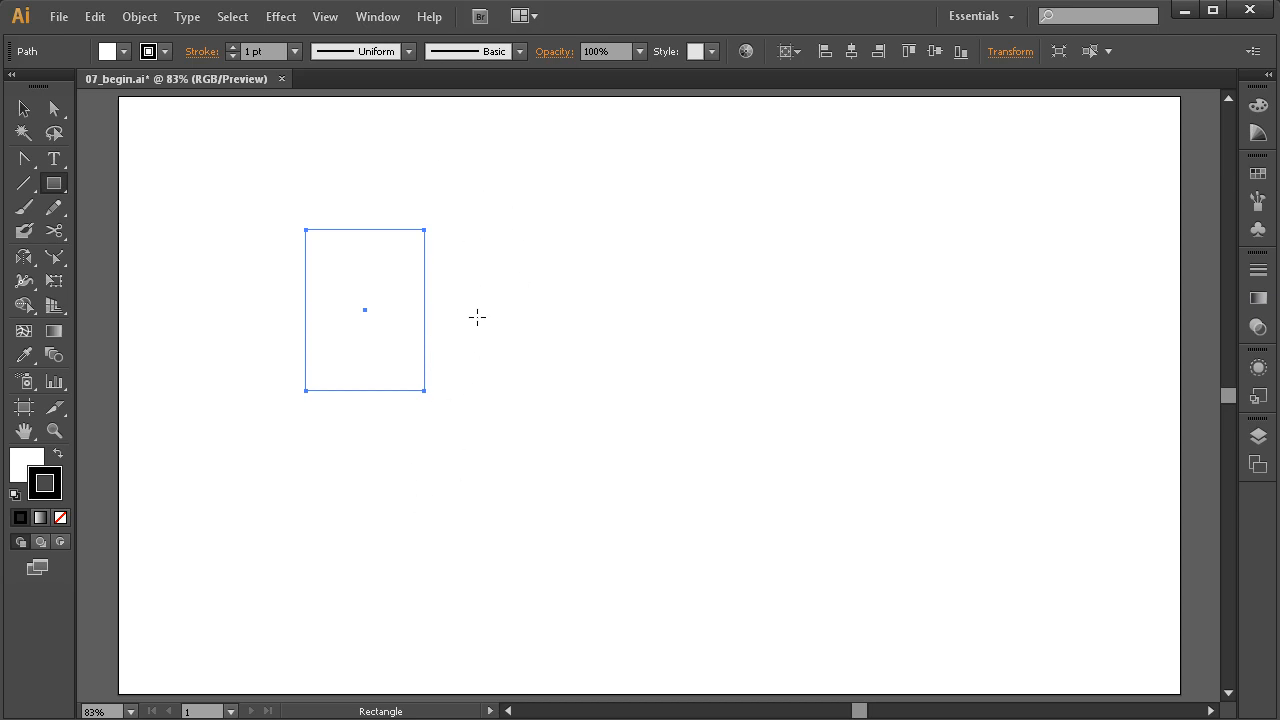
pyautogui.press('v')
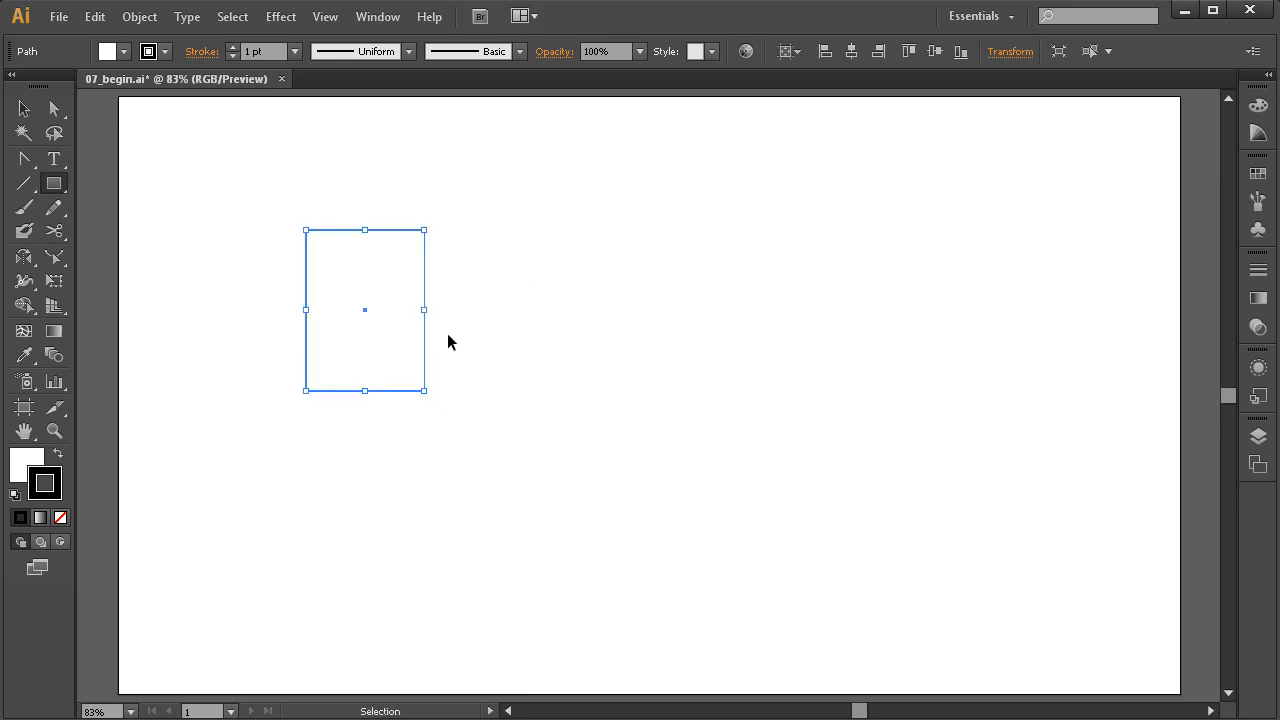
pyautogui.keyDown('ctrl'); pyautogui.click(556, 314); pyautogui.keyUp('ctrl')
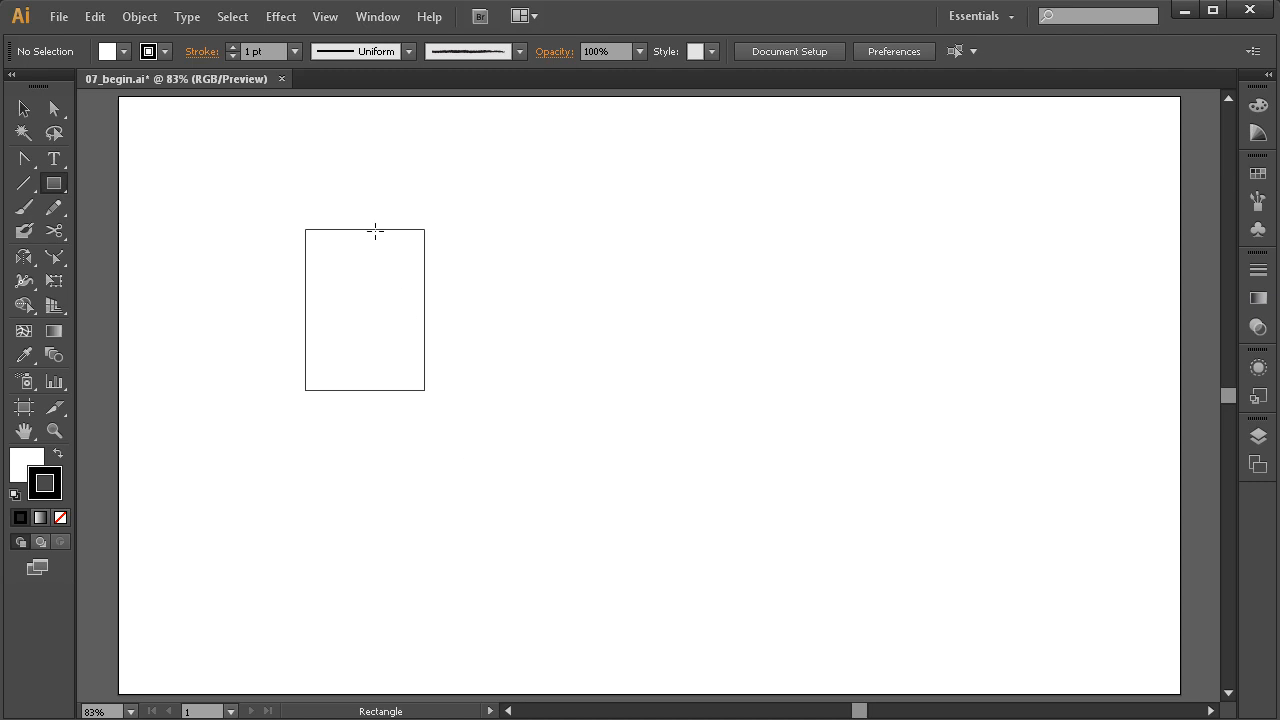
pyautogui.press('ctrl')
# Step: Draw two squares and a small rectangle beside the tall rectangle, plus a square about 210 px wide overlapping its lower-left corner
pyautogui.moveTo(505, 272); pyautogui.dragTo(605, 371)
pyautogui.moveTo(580, 420); pyautogui.dragTo(538, 410)
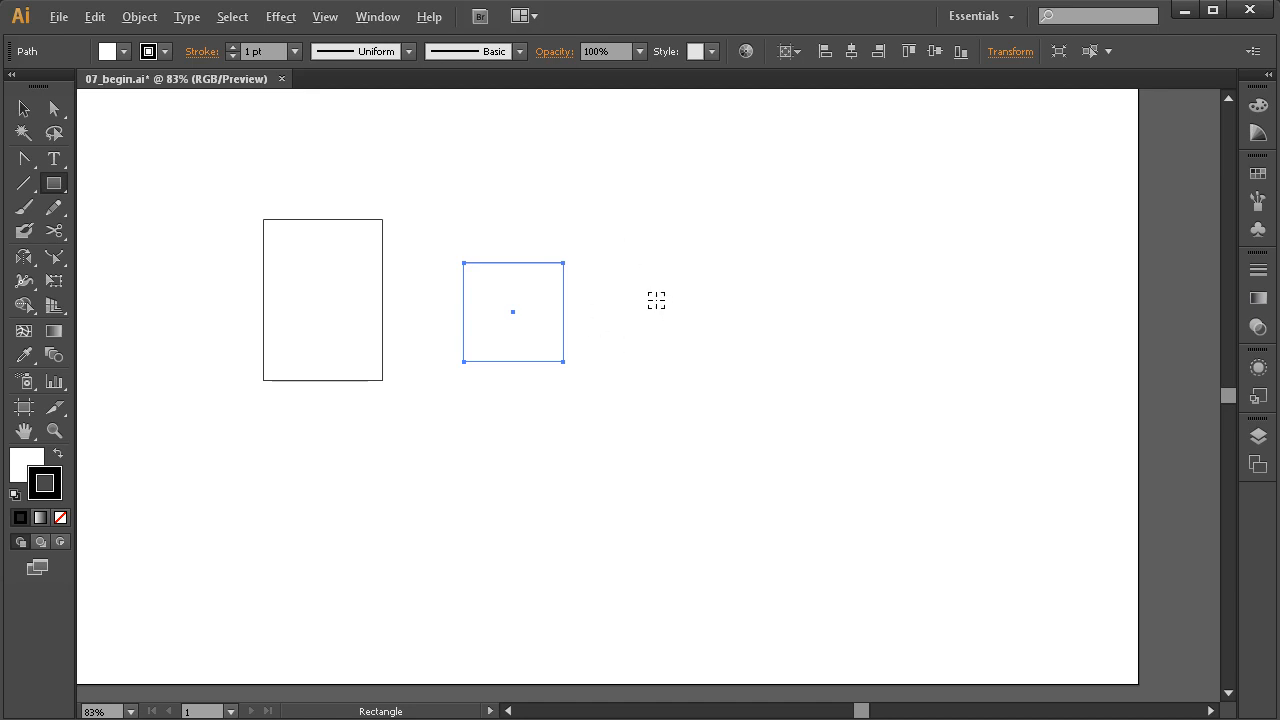
pyautogui.moveTo(656, 300)
pyautogui.mouseDown()
pyautogui.moveTo(697, 341)
pyautogui.moveTo(671, 318)
pyautogui.moveTo(689, 334)
pyautogui.mouseUp()
pyautogui.moveTo(732, 184); pyautogui.dragTo(792, 255)
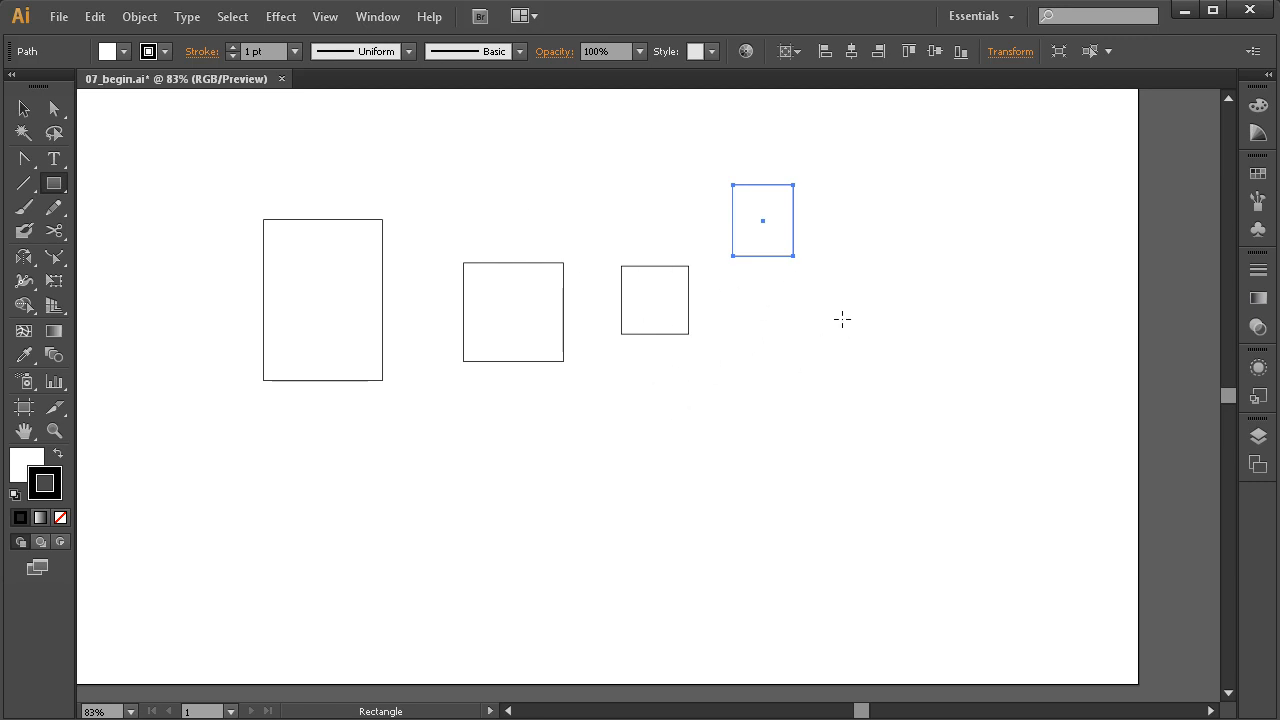
pyautogui.moveTo(872, 304)
pyautogui.mouseDown()
pyautogui.moveTo(898, 352)
pyautogui.moveTo(917, 357)
pyautogui.moveTo(891, 325)
pyautogui.moveTo(928, 357)
pyautogui.moveTo(911, 340)
pyautogui.moveTo(926, 354)
pyautogui.moveTo(837, 455)
pyautogui.moveTo(677, 492)
pyautogui.moveTo(566, 478)
pyautogui.moveTo(437, 507)
pyautogui.moveTo(360, 449)
pyautogui.moveTo(840, 289)
pyautogui.moveTo(894, 300)
pyautogui.moveTo(889, 369)
pyautogui.moveTo(855, 396)
pyautogui.moveTo(269, 457)
pyautogui.moveTo(209, 443)
pyautogui.moveTo(281, 509)
pyautogui.mouseUp()
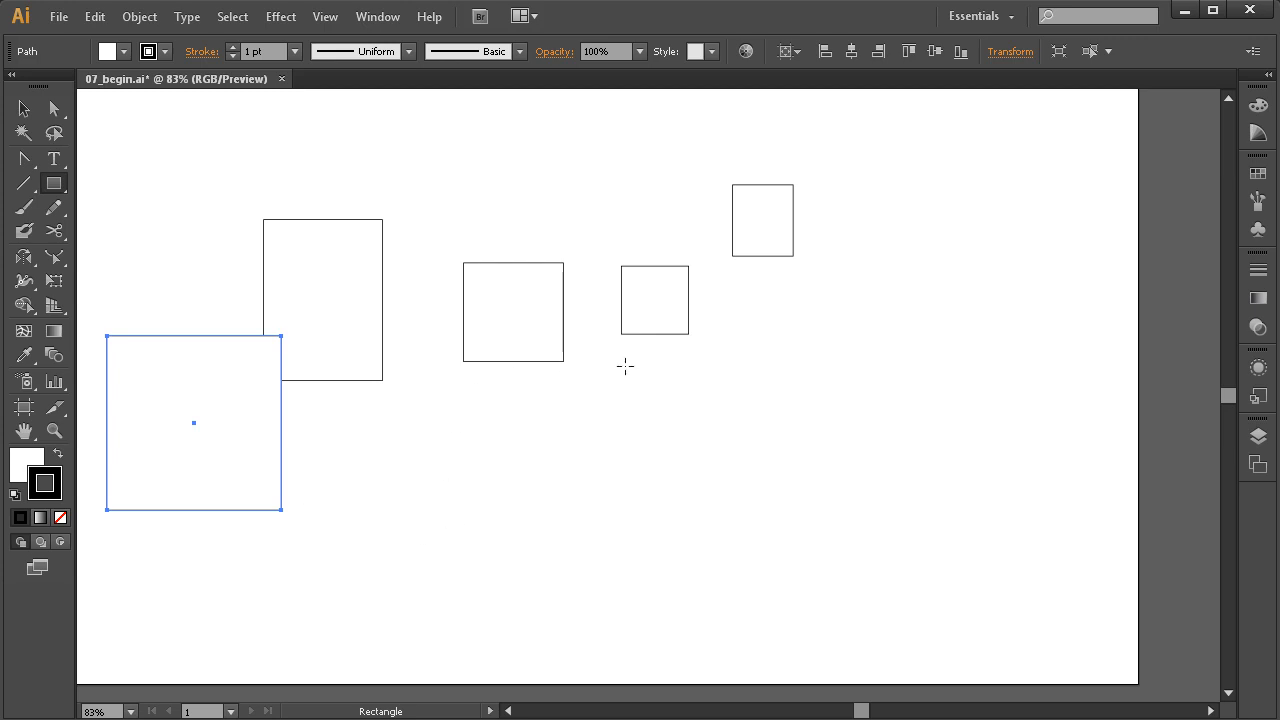
pyautogui.keyDown('ctrl'); pyautogui.click(519, 469); pyautogui.keyUp('ctrl')
# Step: Rearrange the rectangles without overlaps, placing the largest square below the tall rectangle and the three smaller shapes beside them
pyautogui.press('space')
pyautogui.moveTo(440, 465)
pyautogui.mouseDown()
pyautogui.moveTo(483, 471)
pyautogui.moveTo(428, 474)
pyautogui.mouseUp()
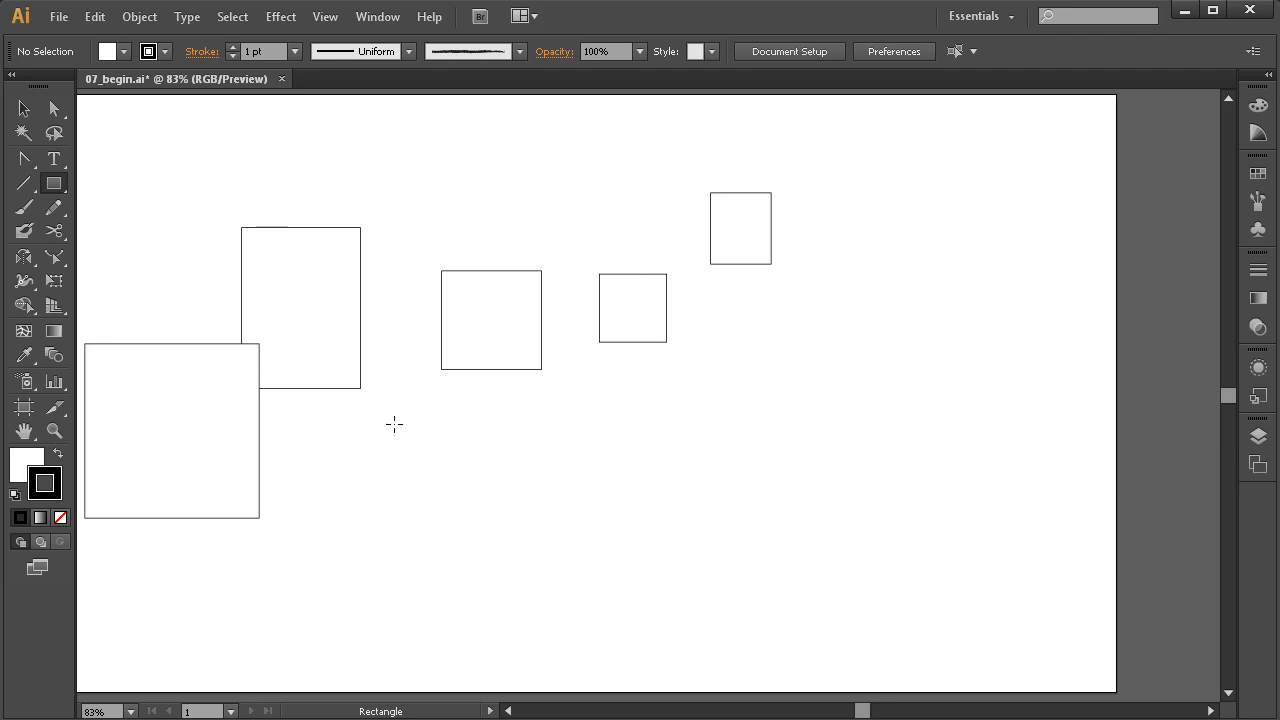
pyautogui.press('ctrl')
pyautogui.moveTo(181, 411); pyautogui.dragTo(333, 402)
pyautogui.moveTo(497, 351); pyautogui.dragTo(511, 445)
pyautogui.moveTo(353, 412); pyautogui.dragTo(340, 473)
pyautogui.moveTo(627, 315); pyautogui.dragTo(511, 289)
pyautogui.moveTo(737, 243); pyautogui.dragTo(426, 214)
pyautogui.moveTo(350, 456); pyautogui.dragTo(363, 478)
# Step: Create a 50 px by 50 px square with exact dimensions and move it just beyond the group of rectangles, then deselect it
pyautogui.press('m')
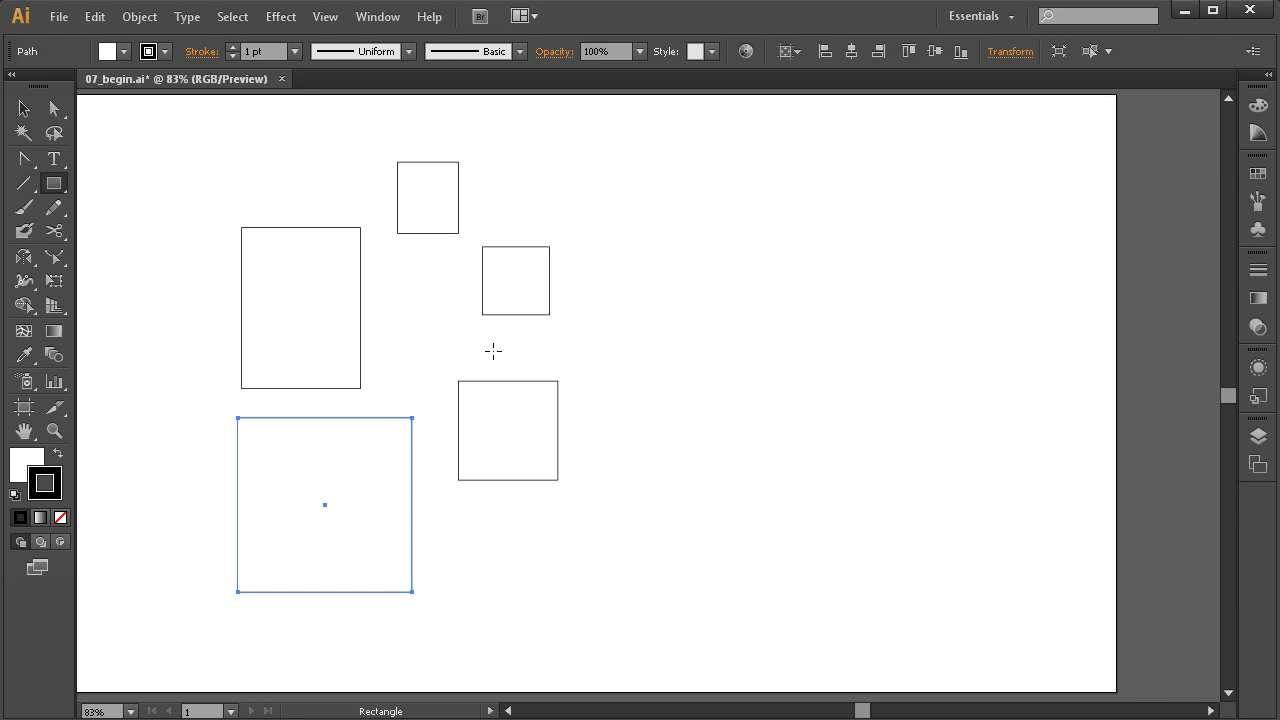
pyautogui.moveTo(50, 183)
pyautogui.mouseDown()
pyautogui.moveTo(117, 187)
pyautogui.moveTo(166, 223)
pyautogui.moveTo(165, 183)
pyautogui.moveTo(60, 192)
pyautogui.mouseUp()
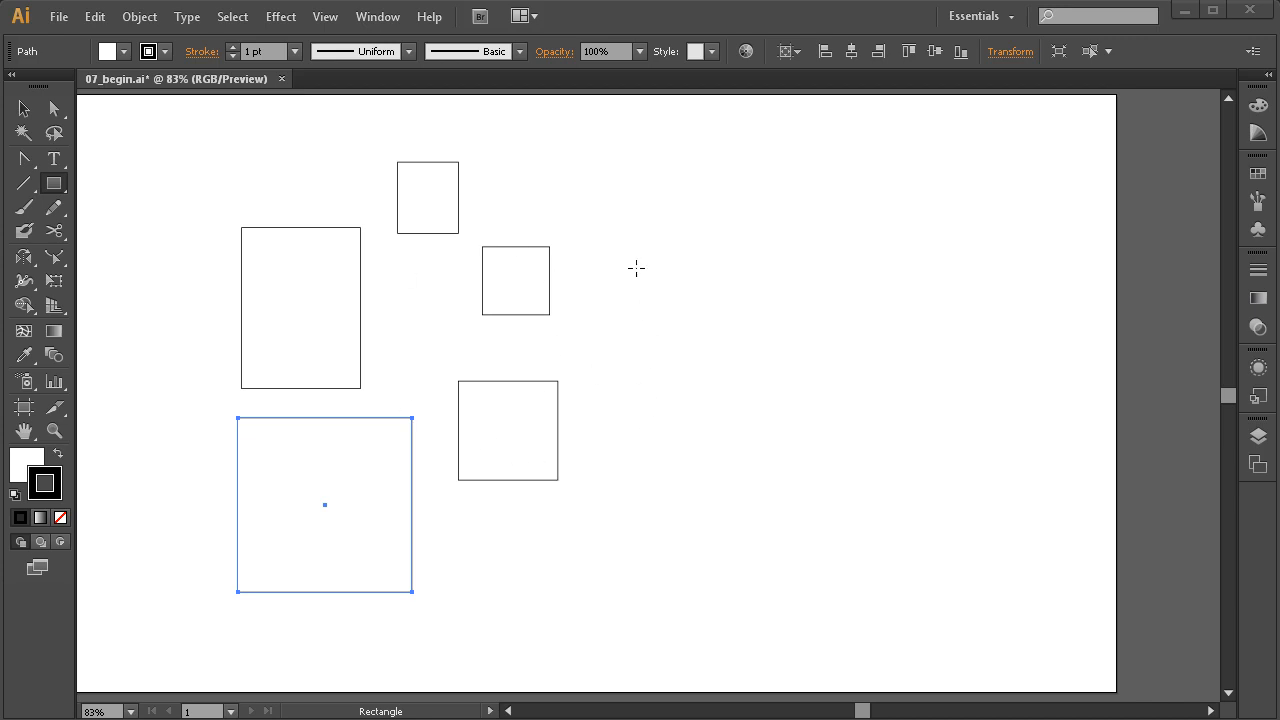
pyautogui.click(682, 412)
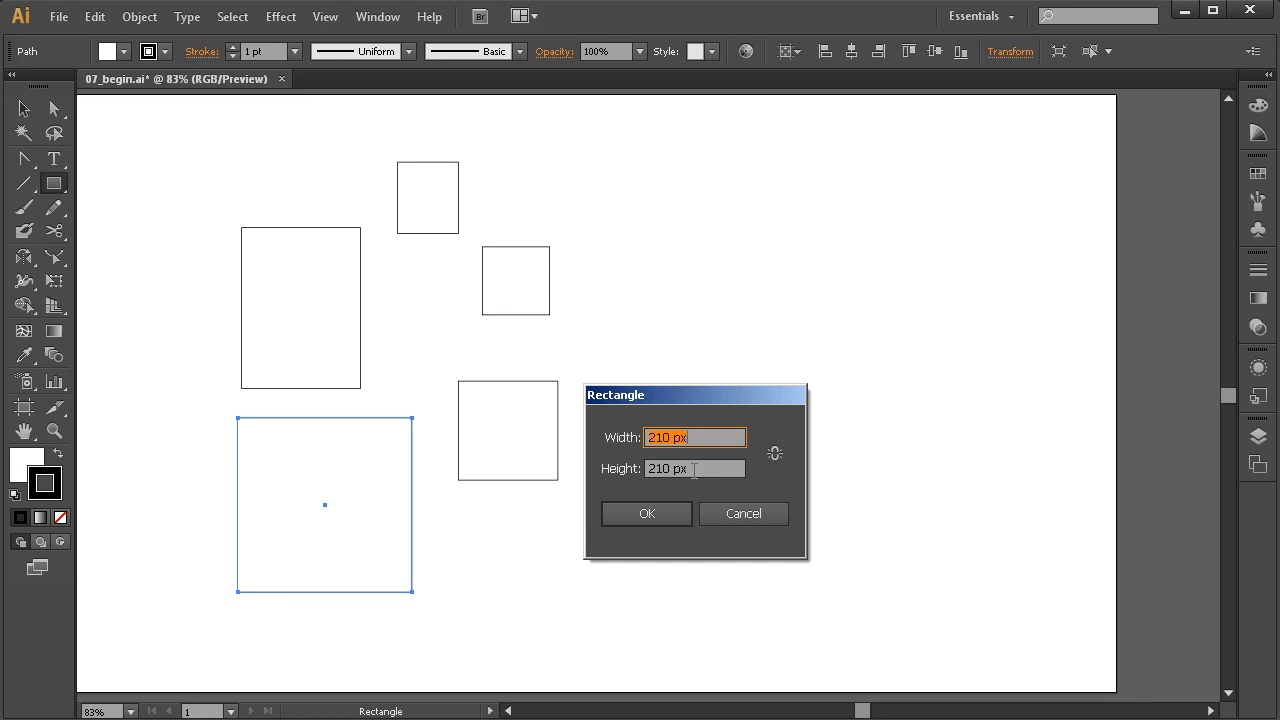
pyautogui.moveTo(712, 394); pyautogui.dragTo(759, 292)
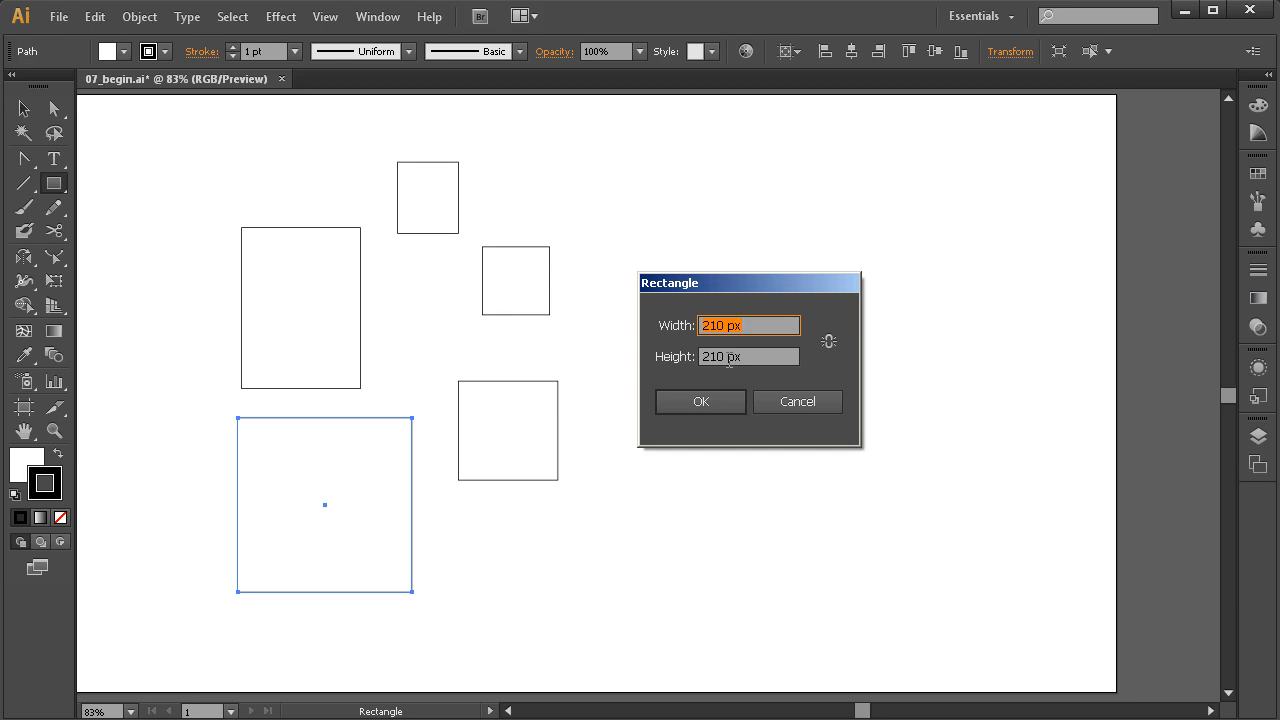
pyautogui.write('50')
pyautogui.press('Tab')
pyautogui.write('50')
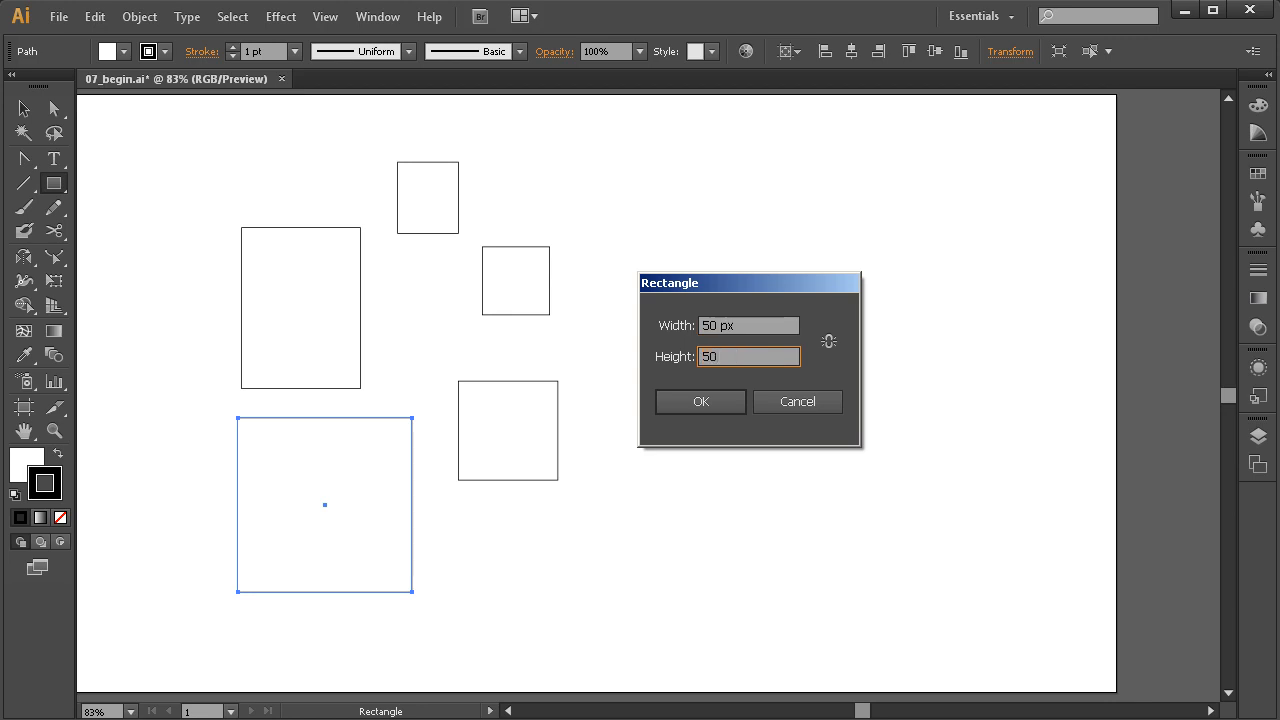
pyautogui.click(828, 344)
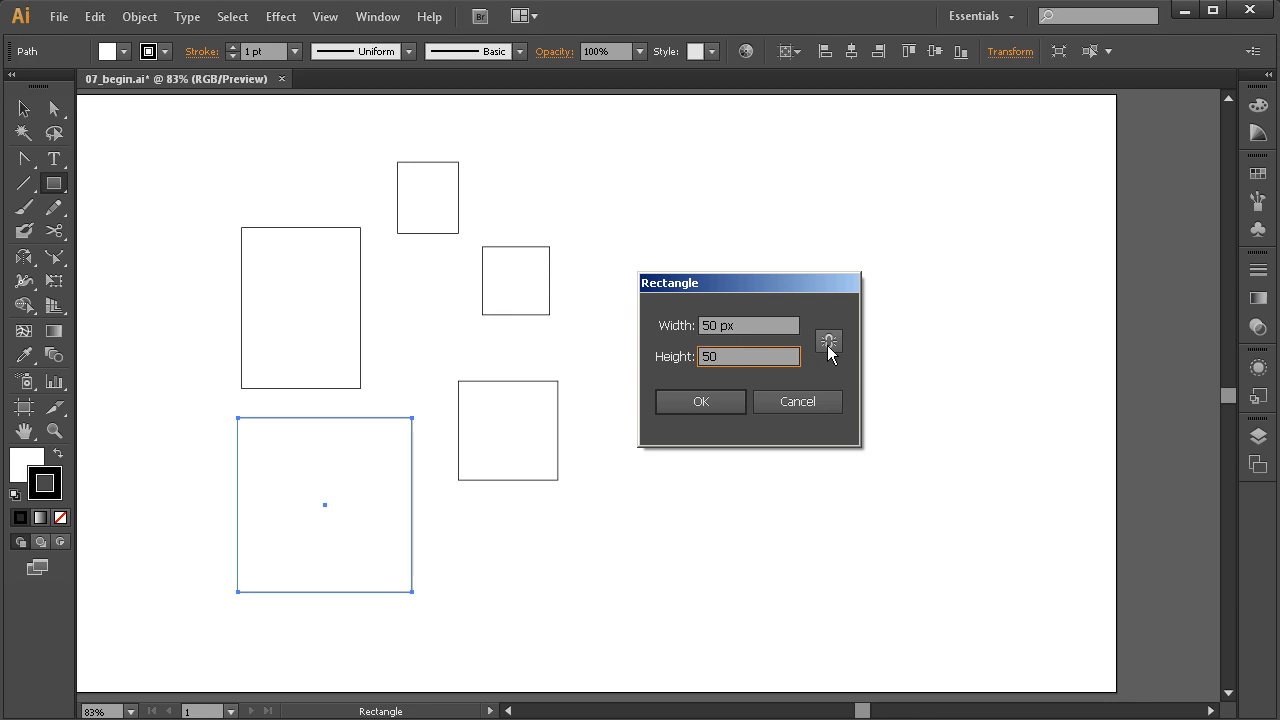
pyautogui.click(701, 401)
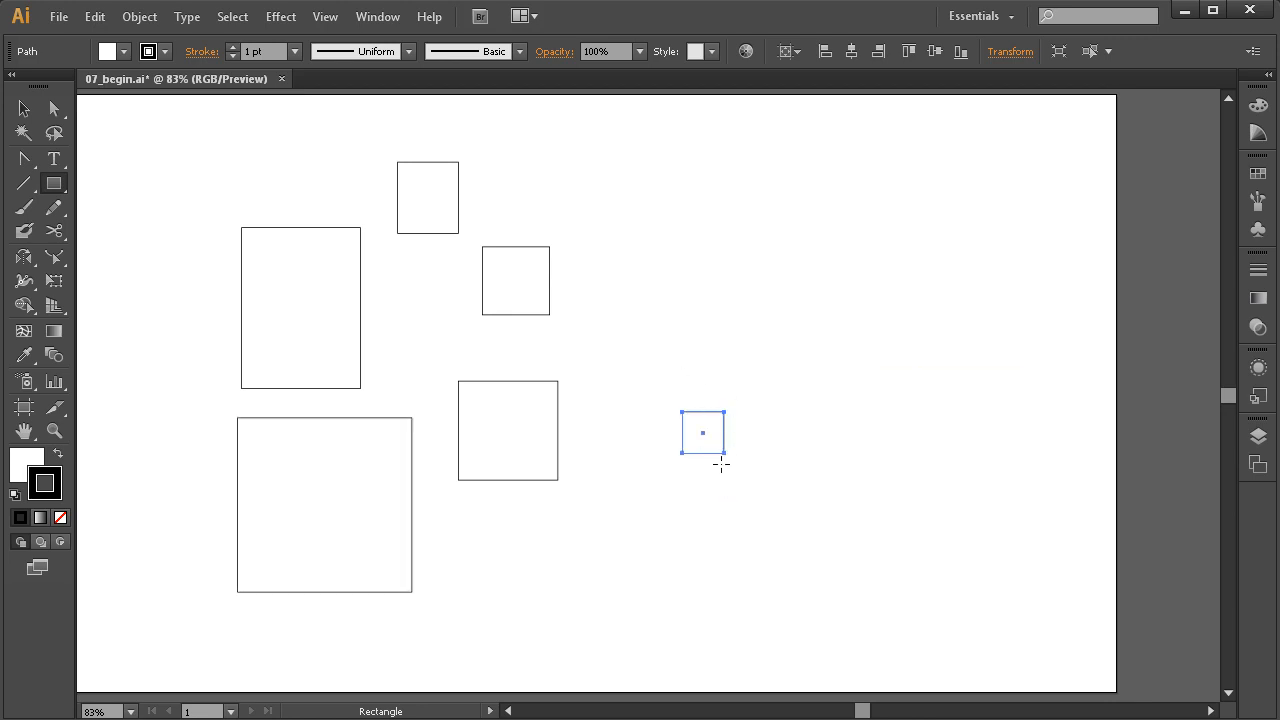
pyautogui.moveTo(717, 434); pyautogui.dragTo(651, 342)
pyautogui.keyDown('ctrl'); pyautogui.click(686, 402); pyautogui.keyUp('ctrl')
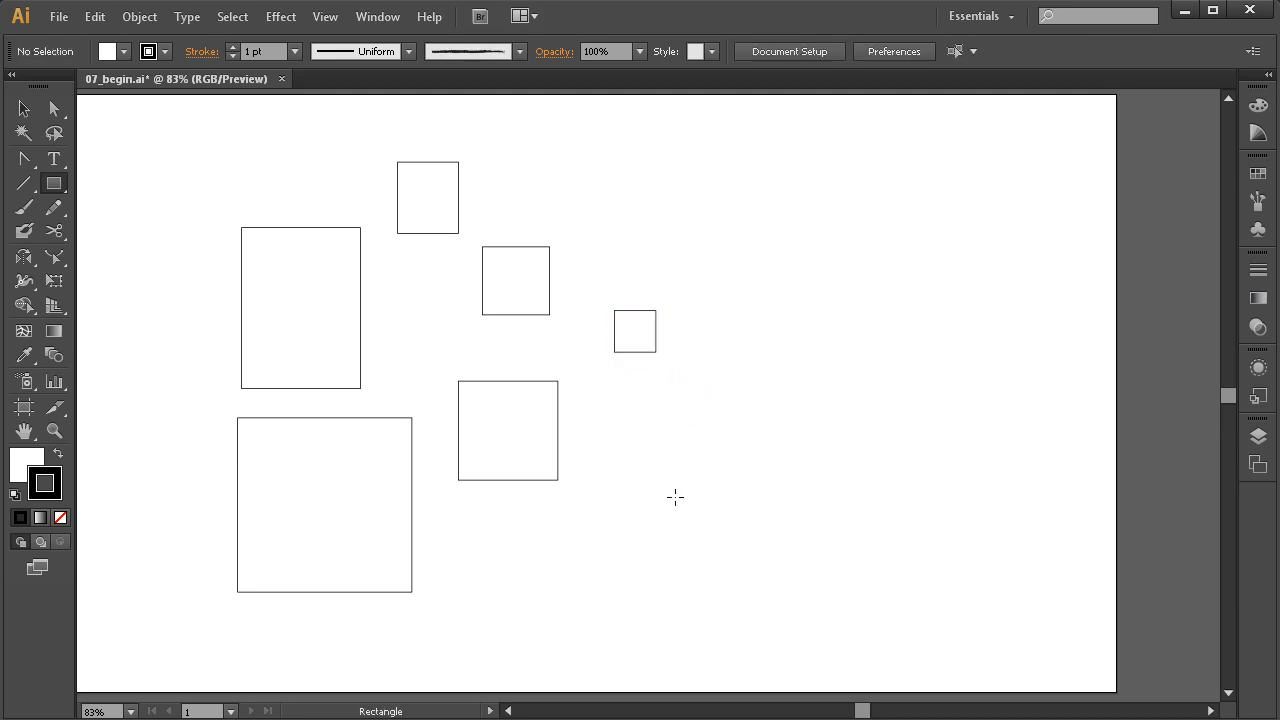
# Step: Draw three rounded rectangles in the upper-right area of the artboard, the largest about 118 px square
pyautogui.click(54, 183)
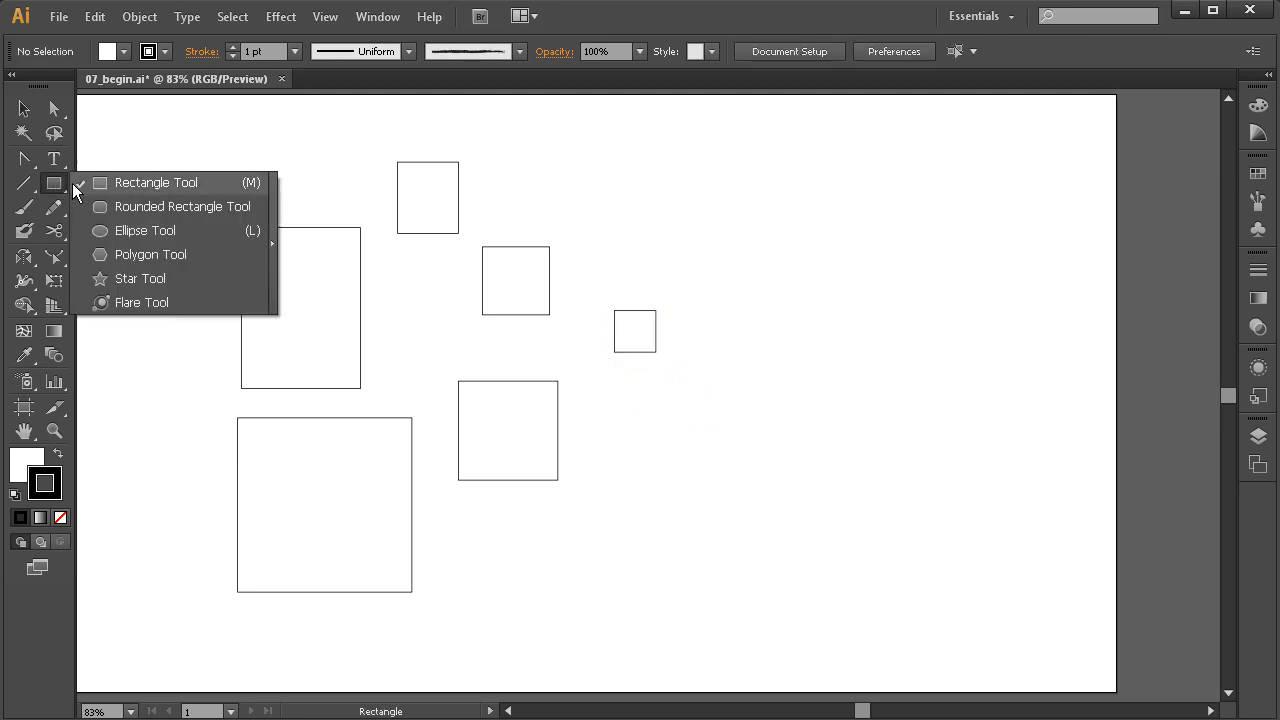
pyautogui.click(133, 209)
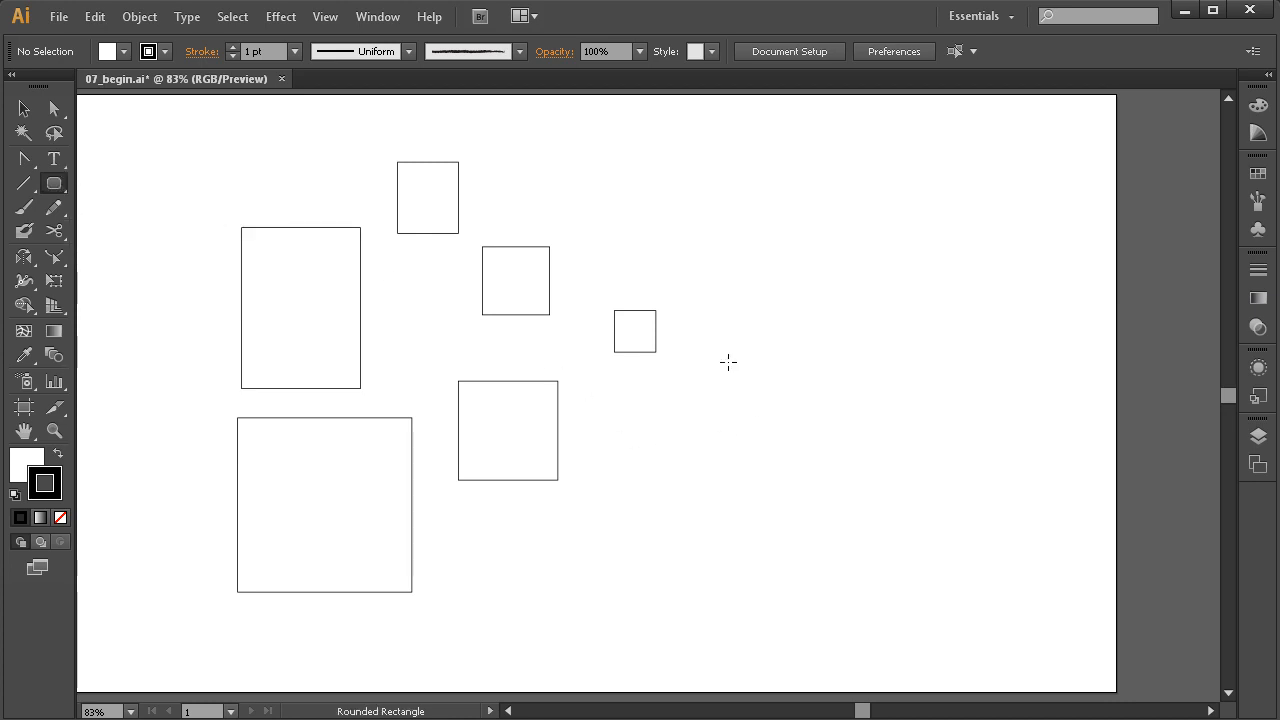
pyautogui.moveTo(725, 195)
pyautogui.mouseDown()
pyautogui.moveTo(771, 249)
pyautogui.moveTo(843, 274)
pyautogui.moveTo(891, 322)
pyautogui.mouseUp()
pyautogui.moveTo(834, 182); pyautogui.dragTo(883, 231)
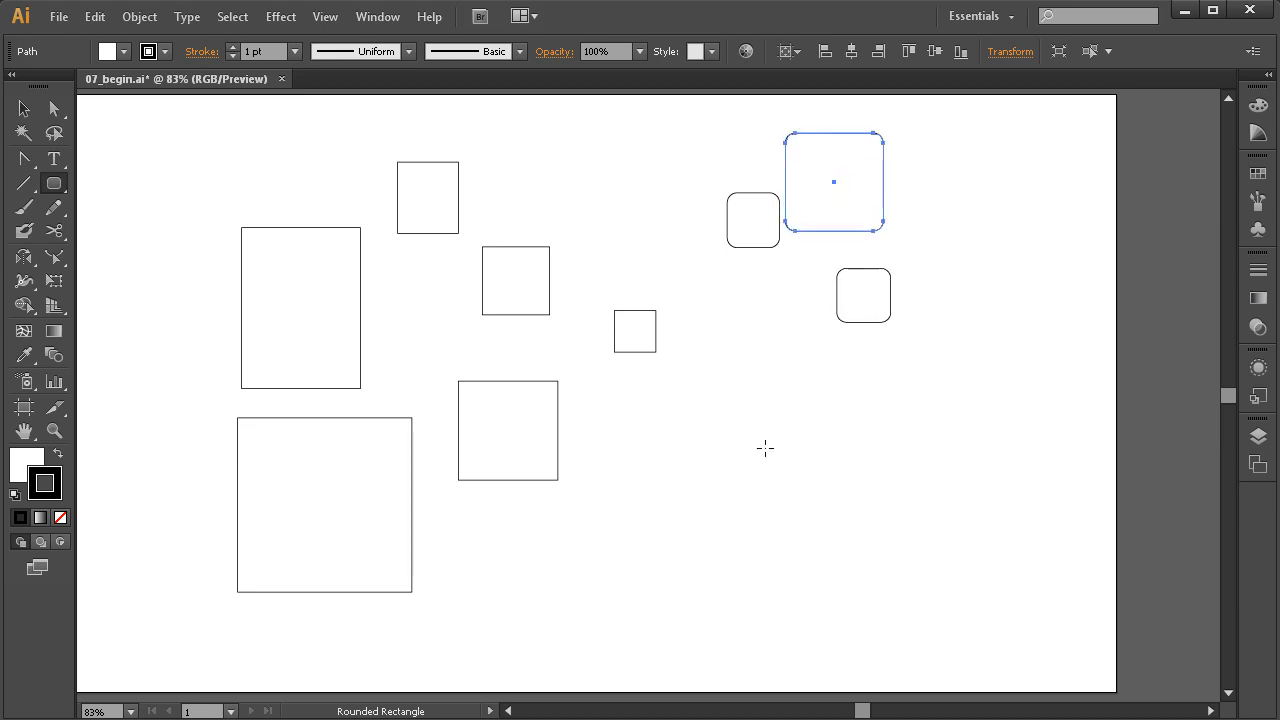
pyautogui.click(740, 376)
pyautogui.moveTo(532, 348); pyautogui.dragTo(659, 276)
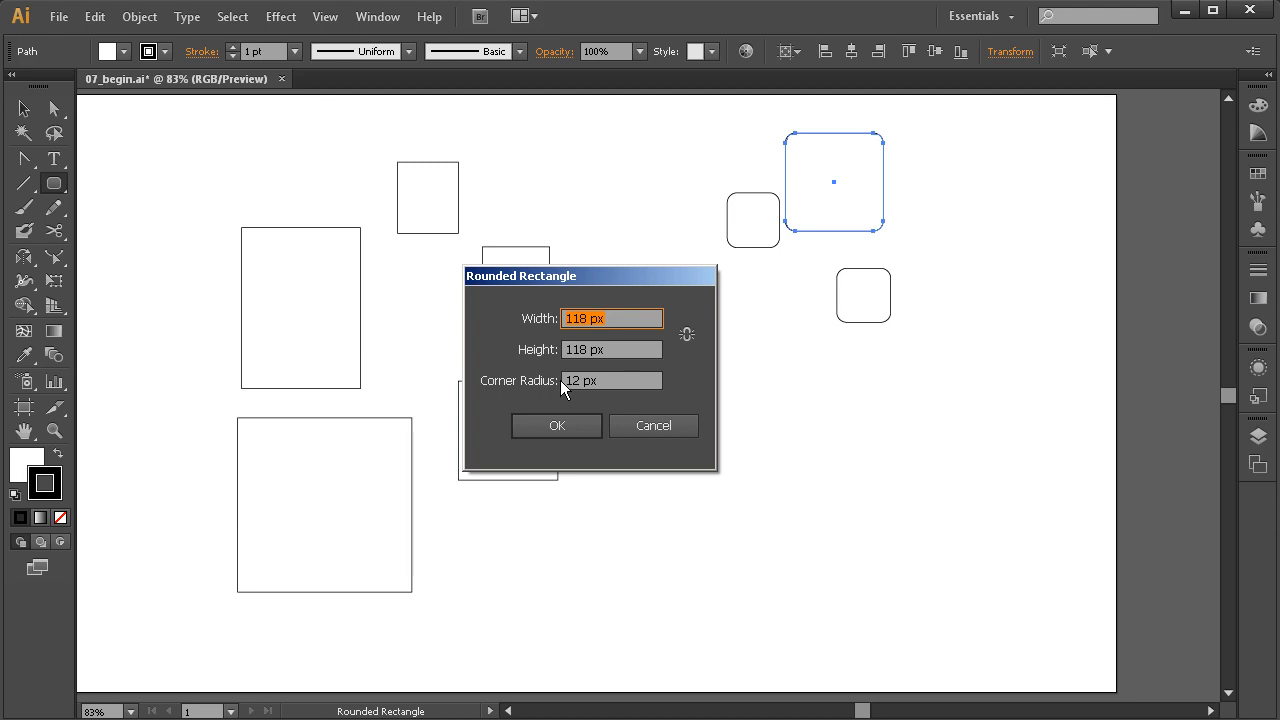
pyautogui.click(634, 424)
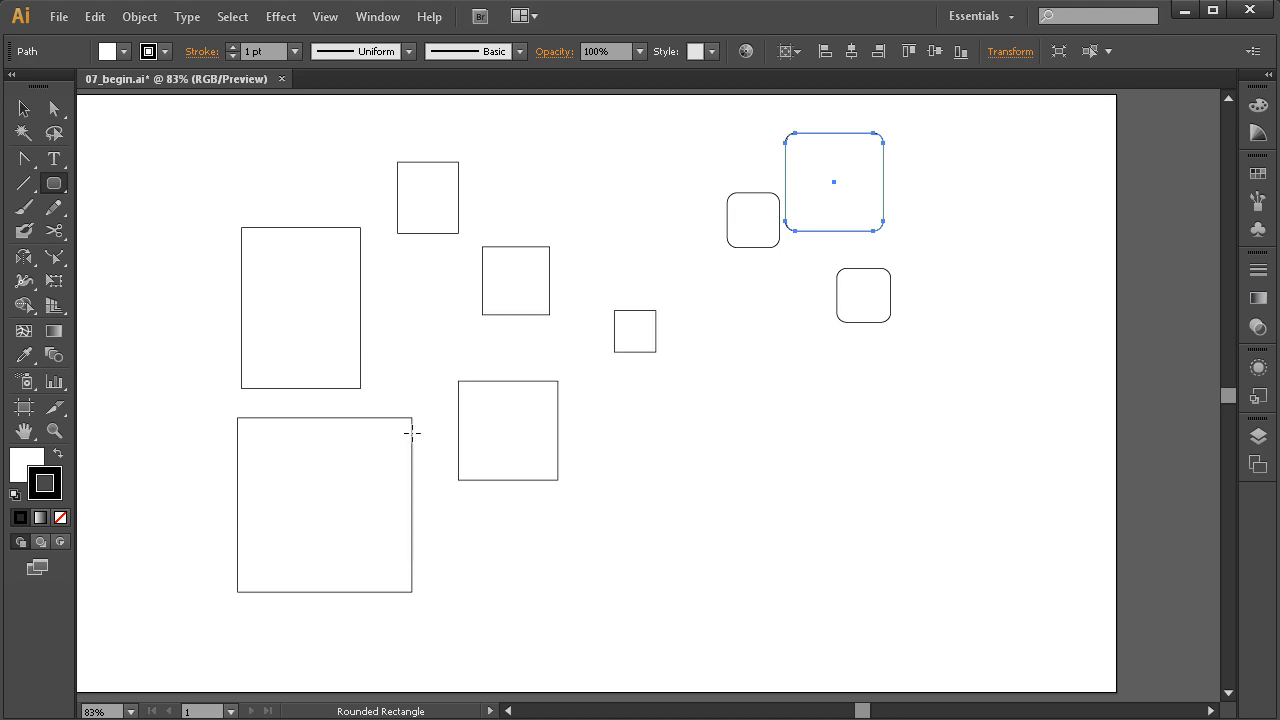
pyautogui.click(54, 183)
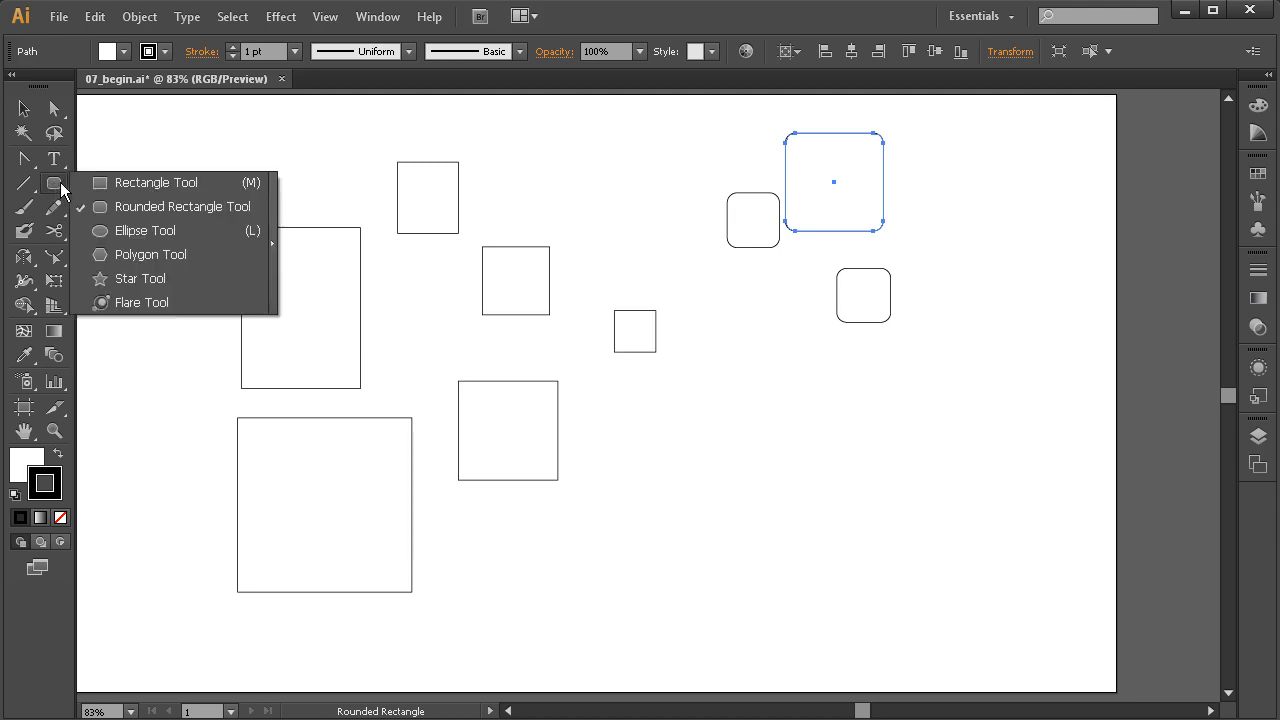
pyautogui.click(150, 233)
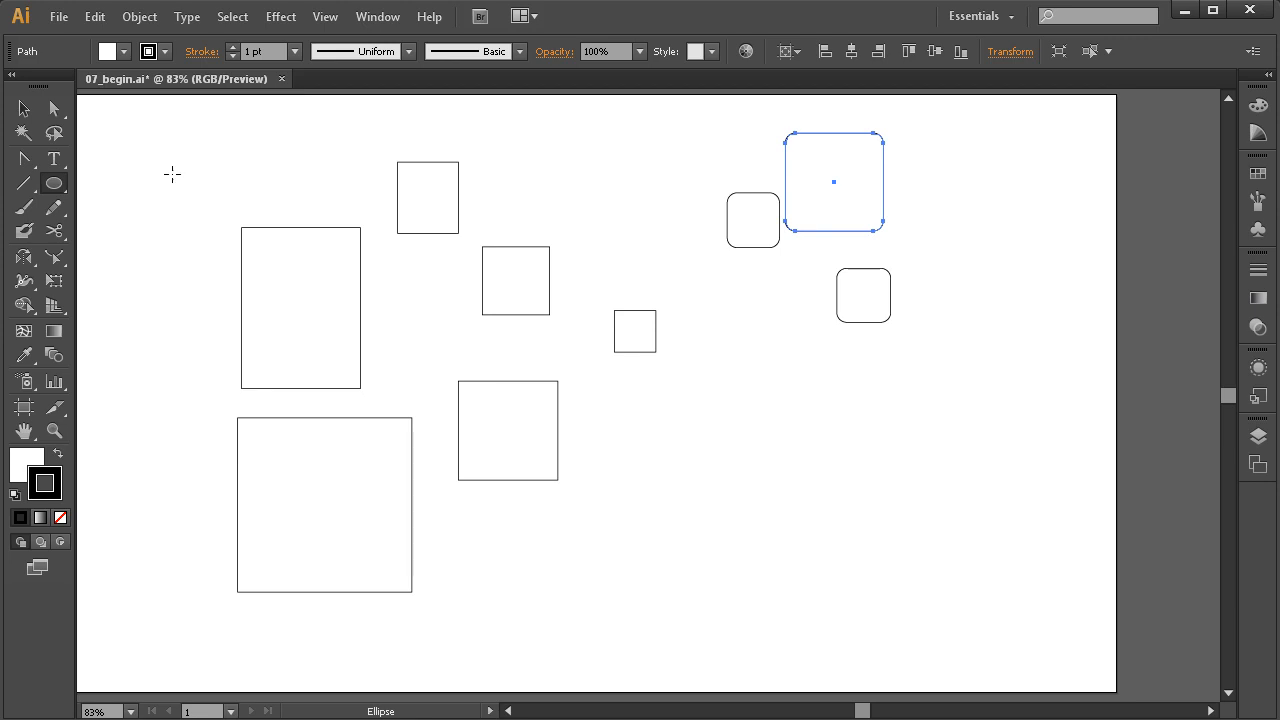
# Step: Distort the 50 px square into an arrowhead by moving its anchor points, and curve its inner edge with Convert Anchor Point
pyautogui.click(54, 108)
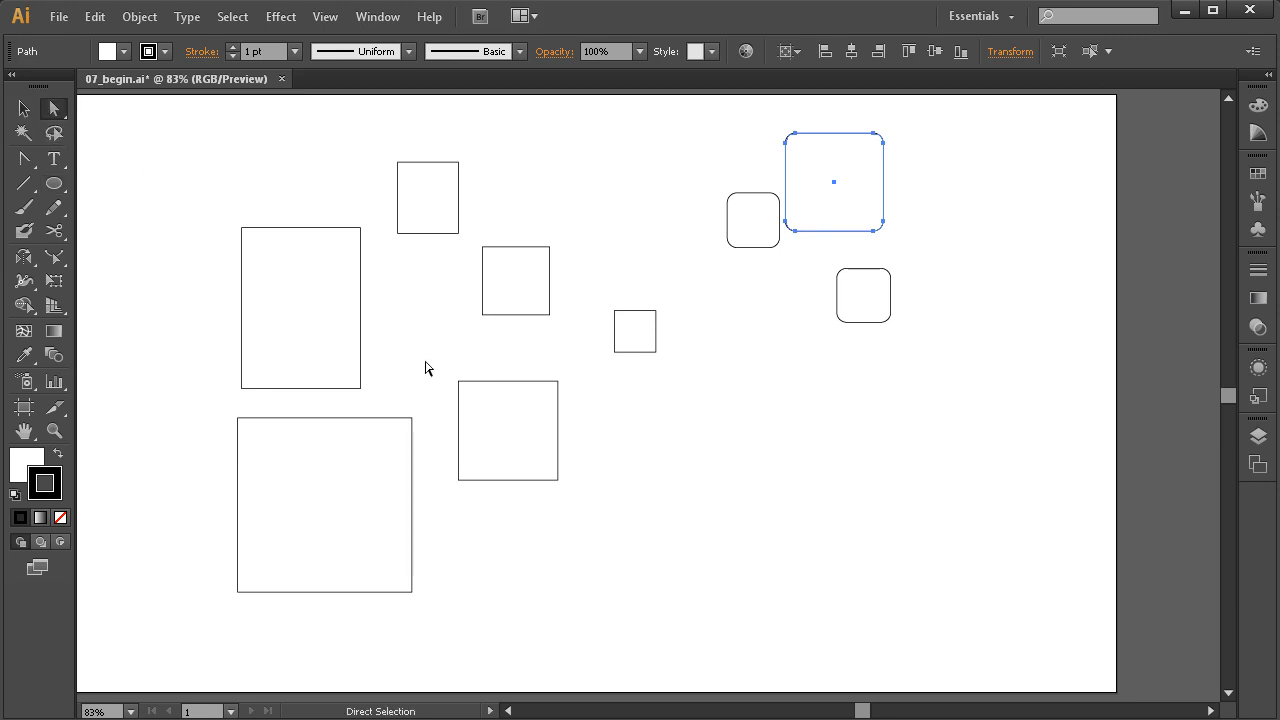
pyautogui.click(656, 352)
pyautogui.moveTo(656, 352)
pyautogui.mouseDown()
pyautogui.moveTo(679, 364)
pyautogui.moveTo(608, 324)
pyautogui.moveTo(601, 347)
pyautogui.moveTo(666, 315)
pyautogui.moveTo(673, 370)
pyautogui.mouseUp()
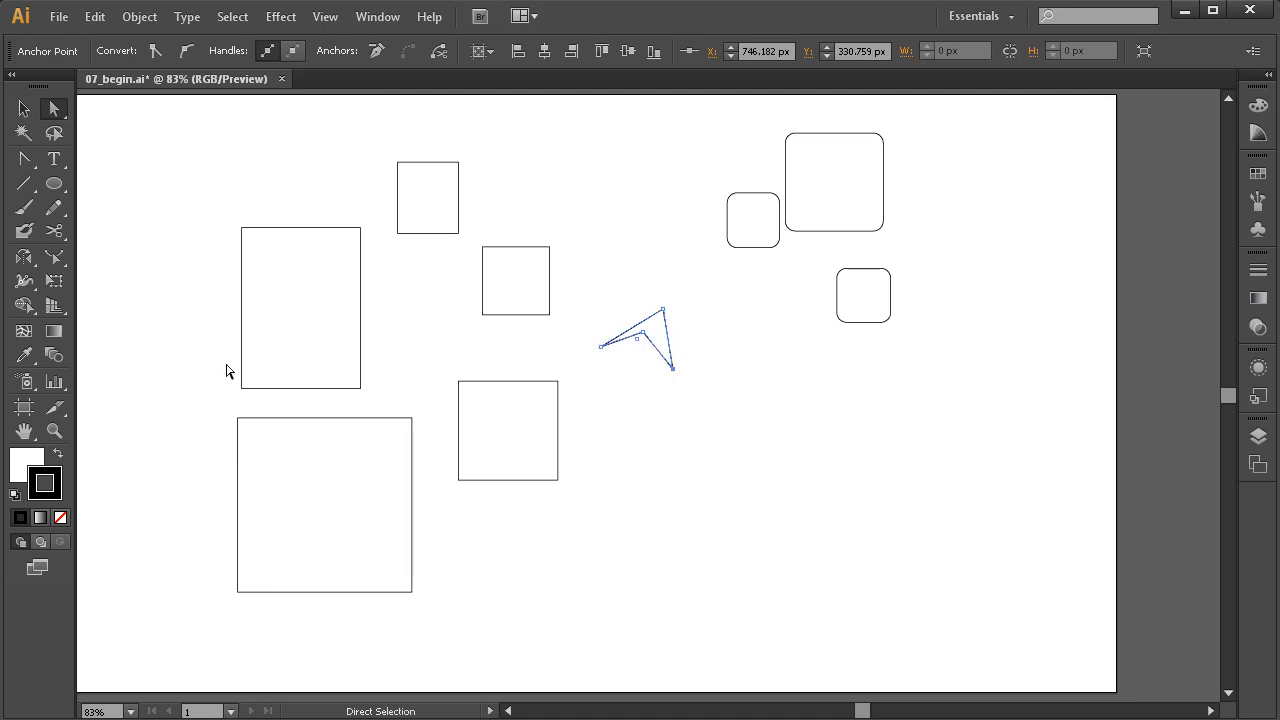
pyautogui.hotkey('shift', 'c')
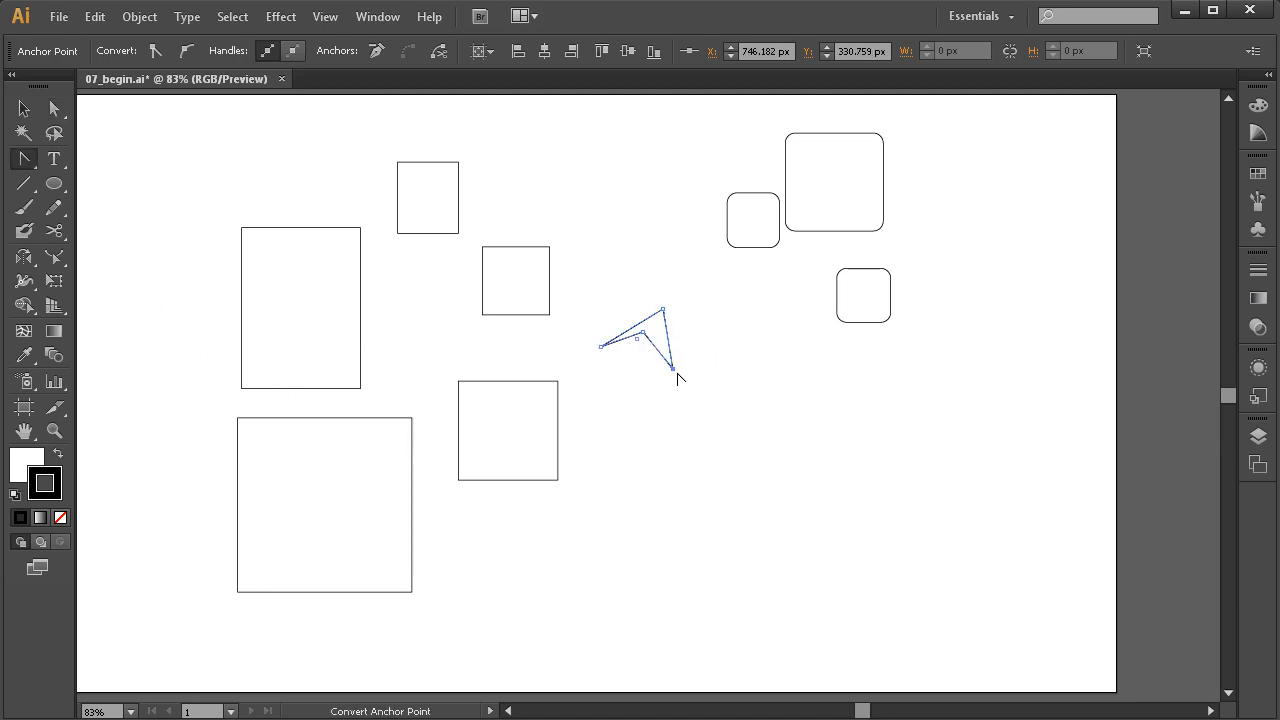
pyautogui.moveTo(674, 371); pyautogui.dragTo(657, 340)
pyautogui.keyDown('ctrl'); pyautogui.click(677, 422); pyautogui.keyUp('ctrl')
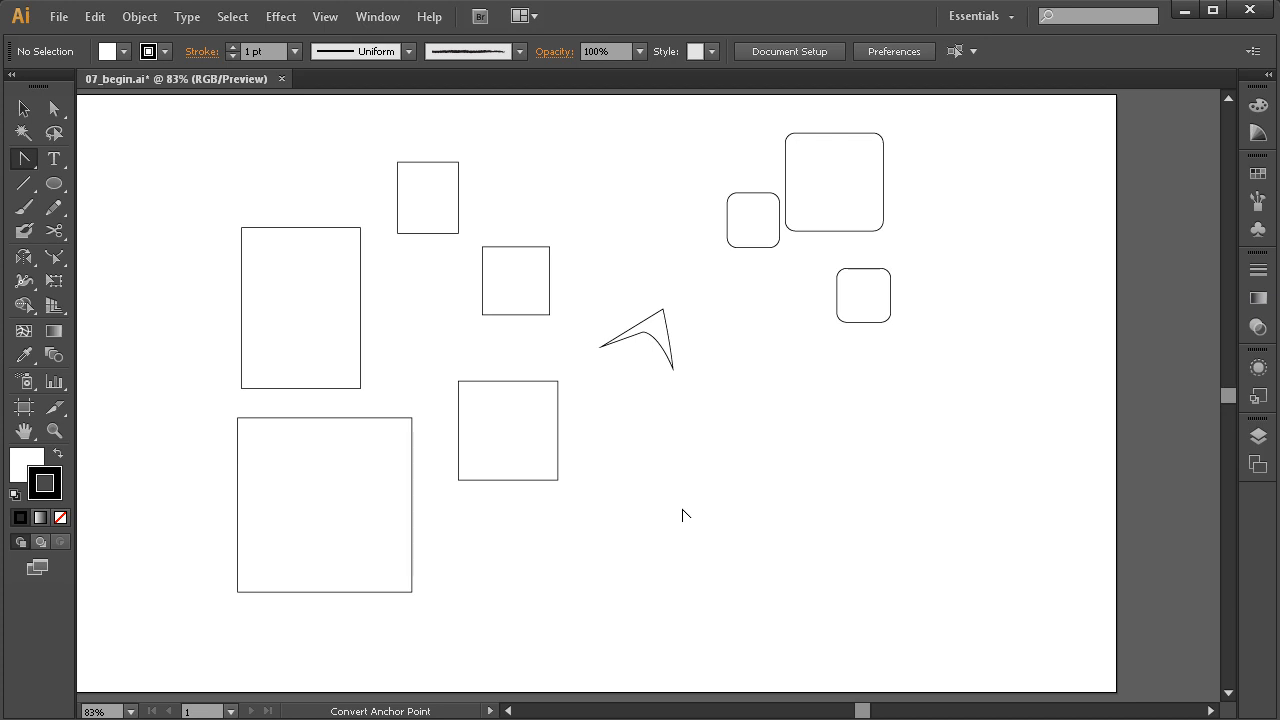
# Step: Delete all the shapes from the artboard, including the leftover top edge of the largest rounded rectangle
pyautogui.click(53, 110)
pyautogui.press('space')
pyautogui.moveTo(714, 380); pyautogui.dragTo(737, 384)
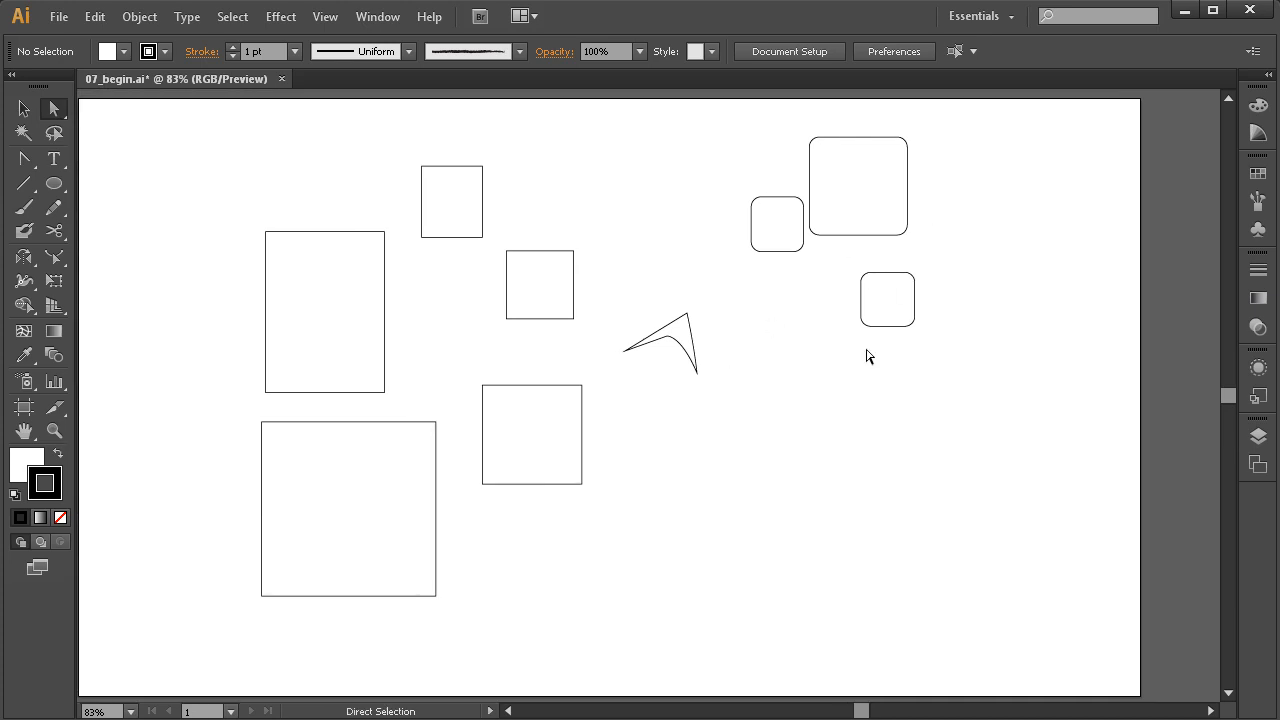
pyautogui.press('space')
pyautogui.moveTo(790, 526); pyautogui.dragTo(800, 518)
pyautogui.moveTo(1037, 142); pyautogui.dragTo(246, 597)
pyautogui.press('Delete')
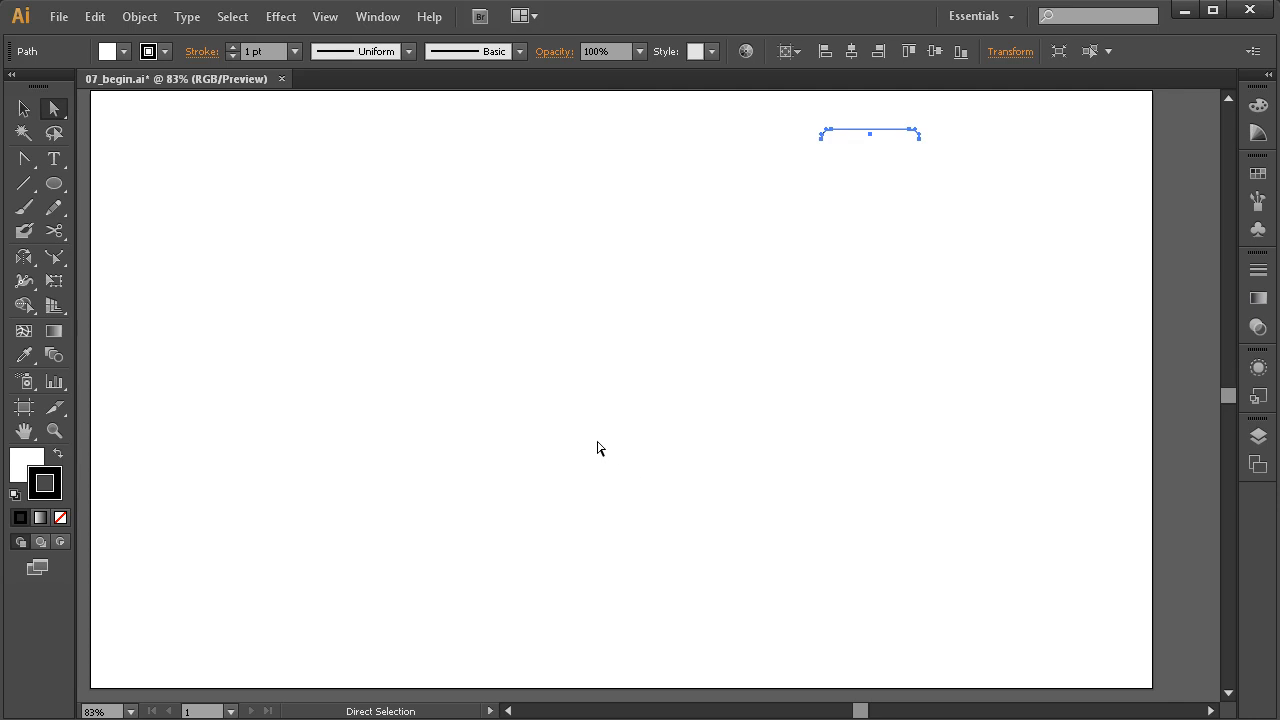
pyautogui.press('v')
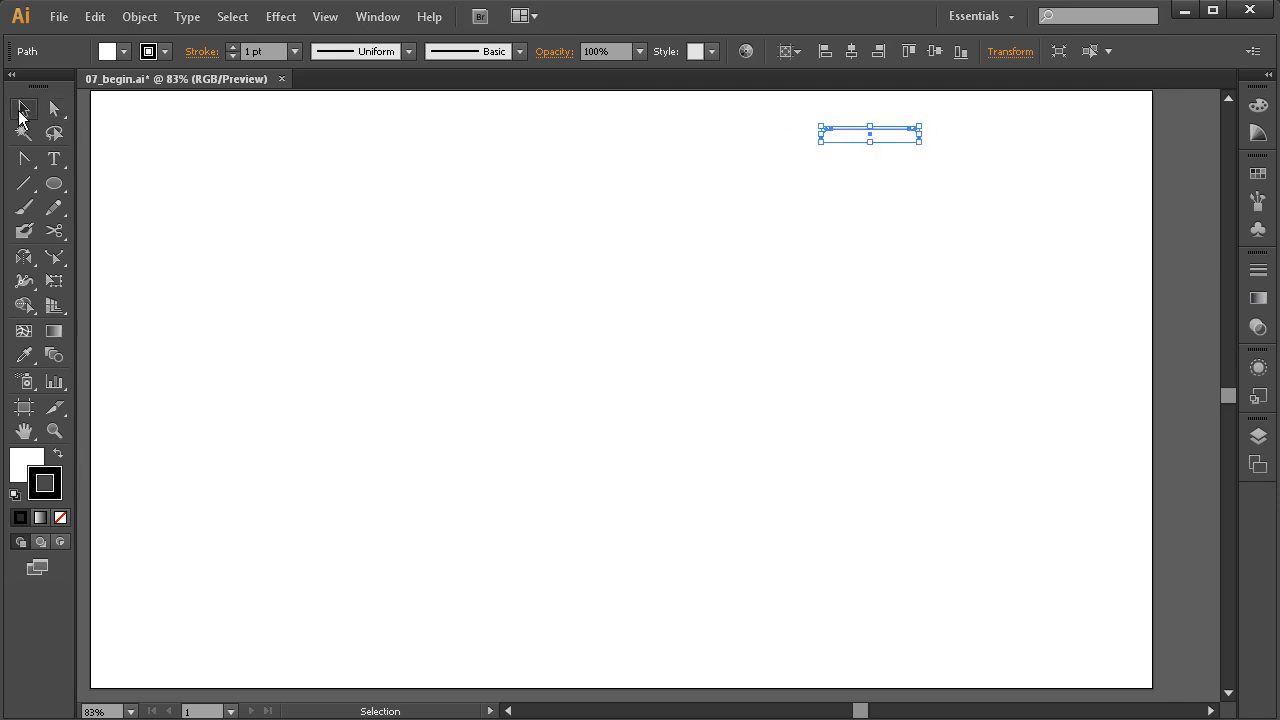
pyautogui.press('Delete')
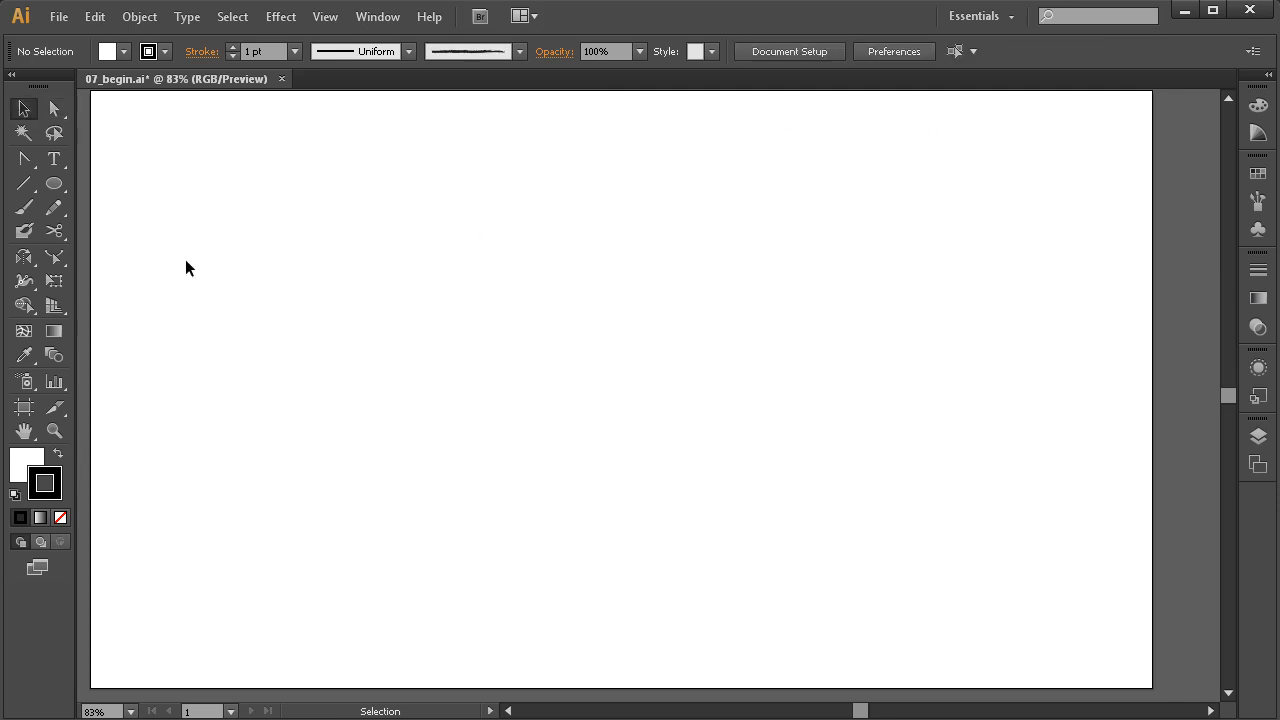
# Step: Draw a wavy, cloud-like open path freehand across the upper-left half of the artboard with the Pencil tool
pyautogui.moveTo(57, 196); pyautogui.dragTo(150, 184)
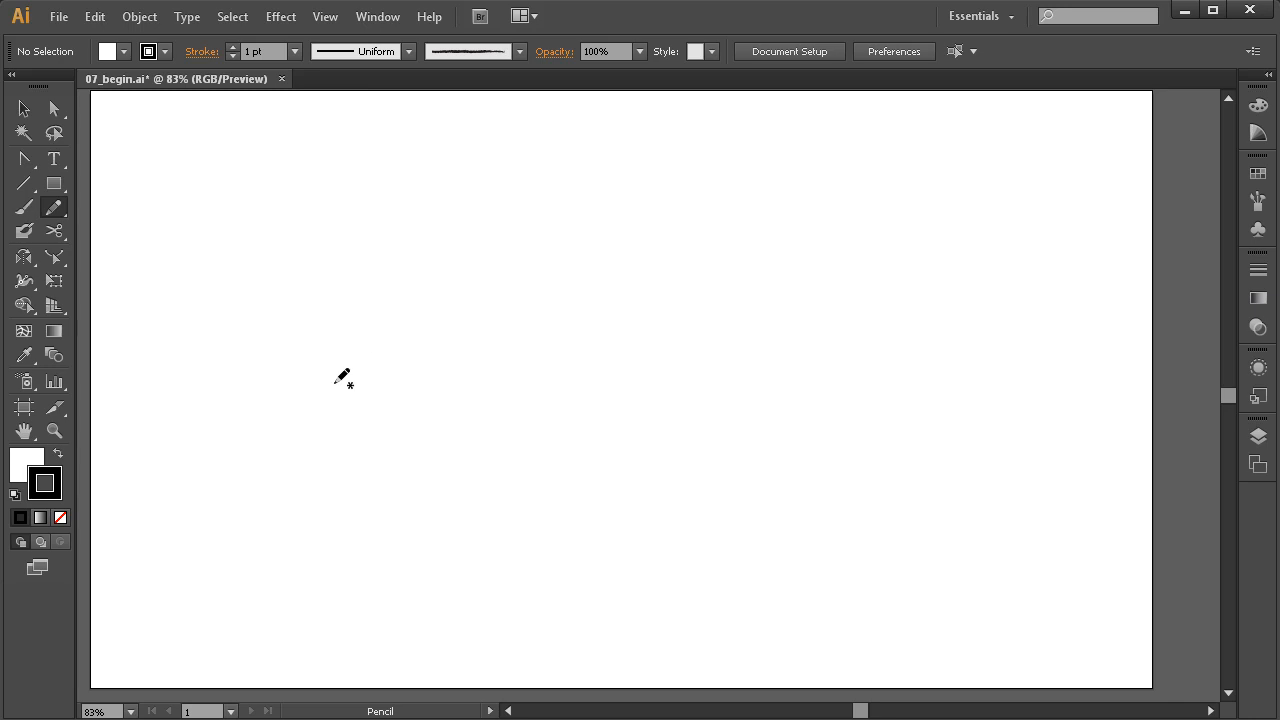
pyautogui.moveTo(322, 414)
pyautogui.mouseDown()
pyautogui.moveTo(401, 398)
pyautogui.moveTo(608, 422)
pyautogui.moveTo(751, 303)
pyautogui.moveTo(613, 228)
pyautogui.moveTo(442, 232)
pyautogui.moveTo(320, 258)
pyautogui.moveTo(266, 412)
pyautogui.mouseUp()
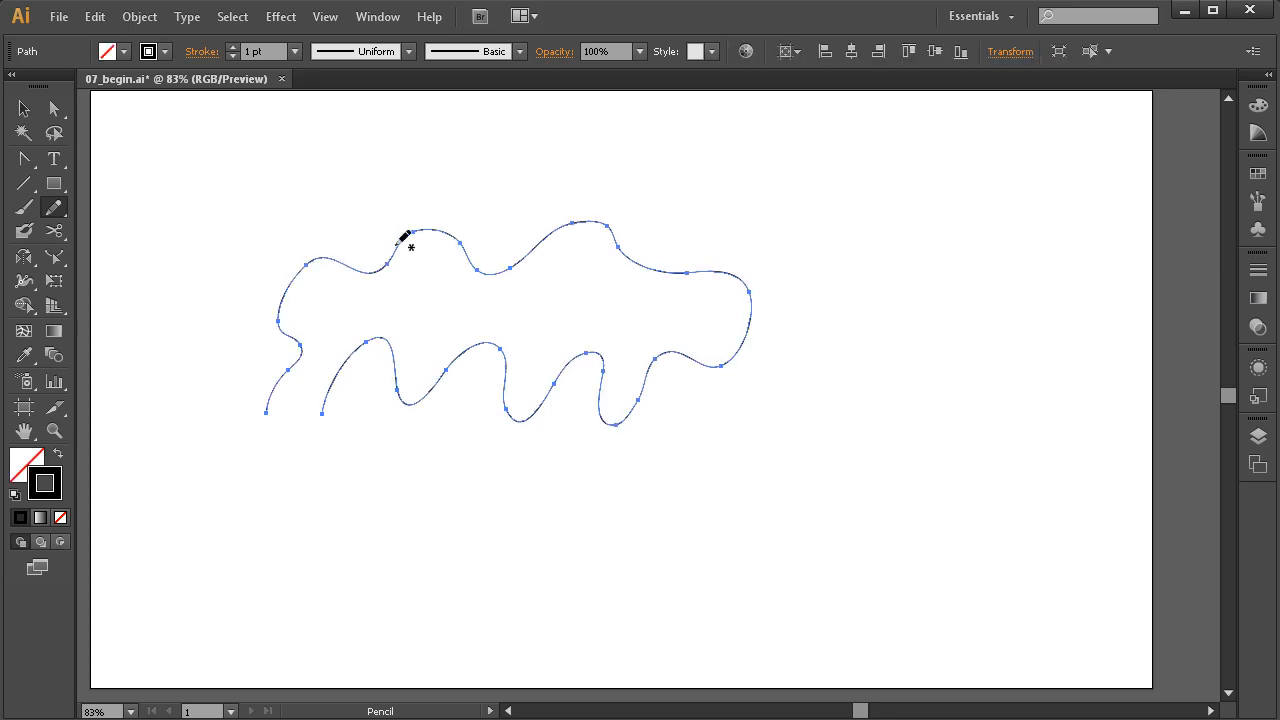
# Step: Examine the anchor points and direction handles along the wavy freehand path with Direct Selection
pyautogui.keyDown('ctrl'); pyautogui.click(737, 400); pyautogui.keyUp('ctrl')
pyautogui.moveTo(886, 172); pyautogui.dragTo(457, 354)
pyautogui.moveTo(538, 493); pyautogui.dragTo(589, 477)
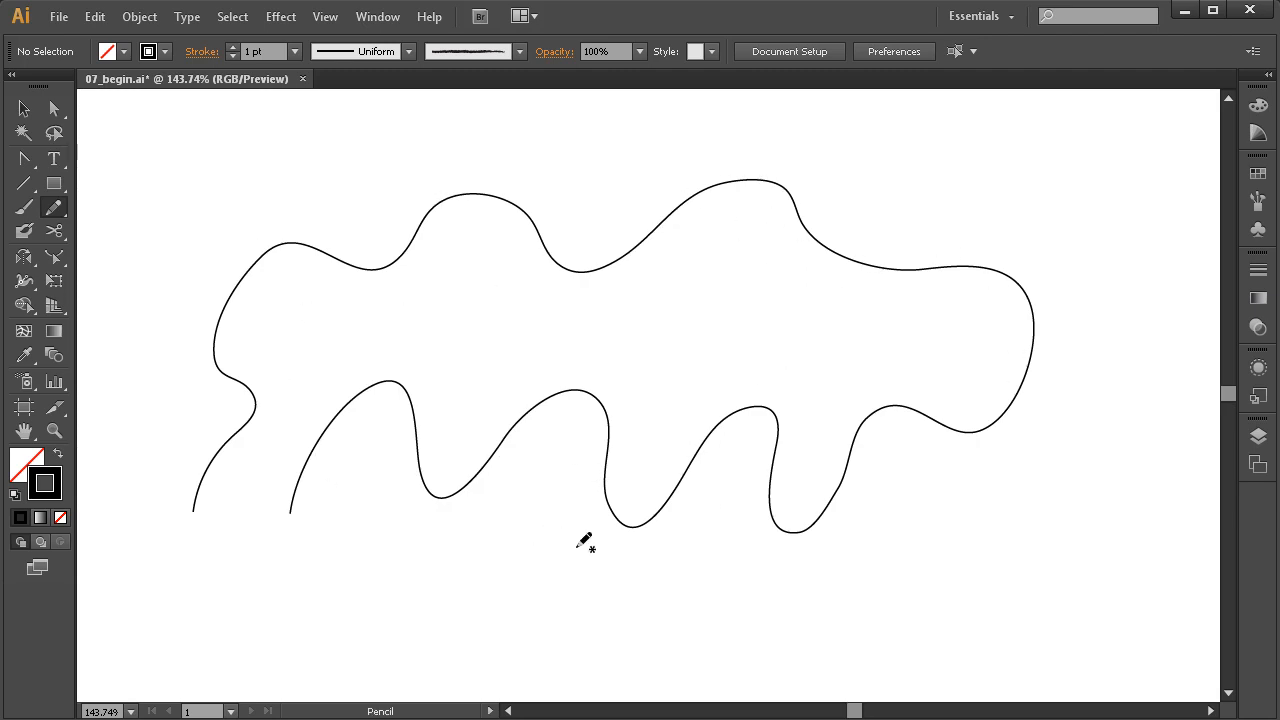
pyautogui.click(55, 109)
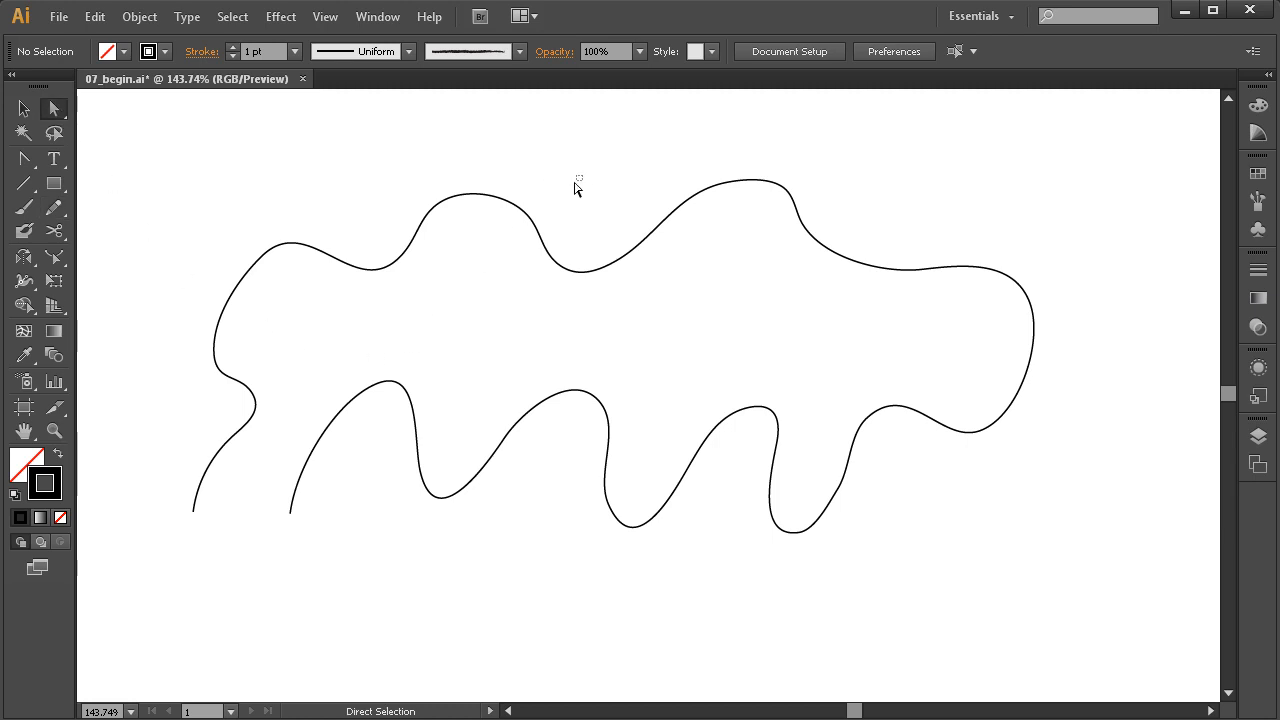
pyautogui.moveTo(585, 182); pyautogui.dragTo(538, 254)
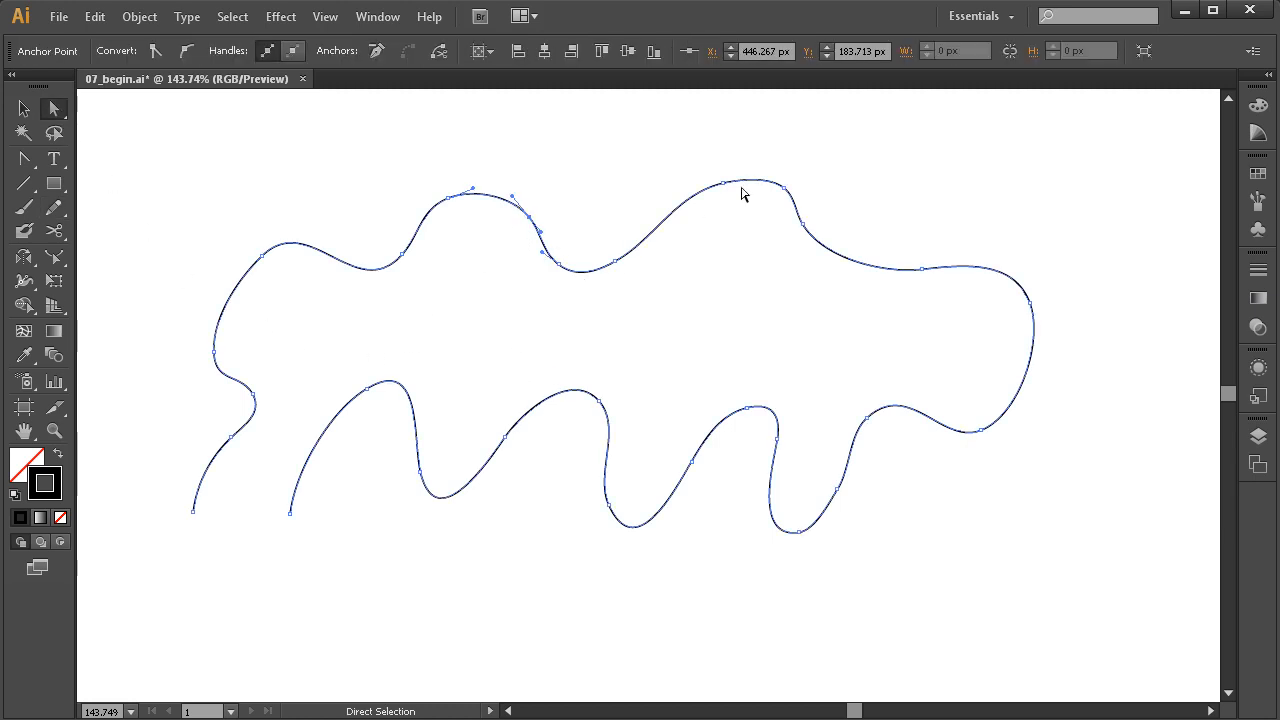
pyautogui.moveTo(1100, 190); pyautogui.dragTo(177, 531)
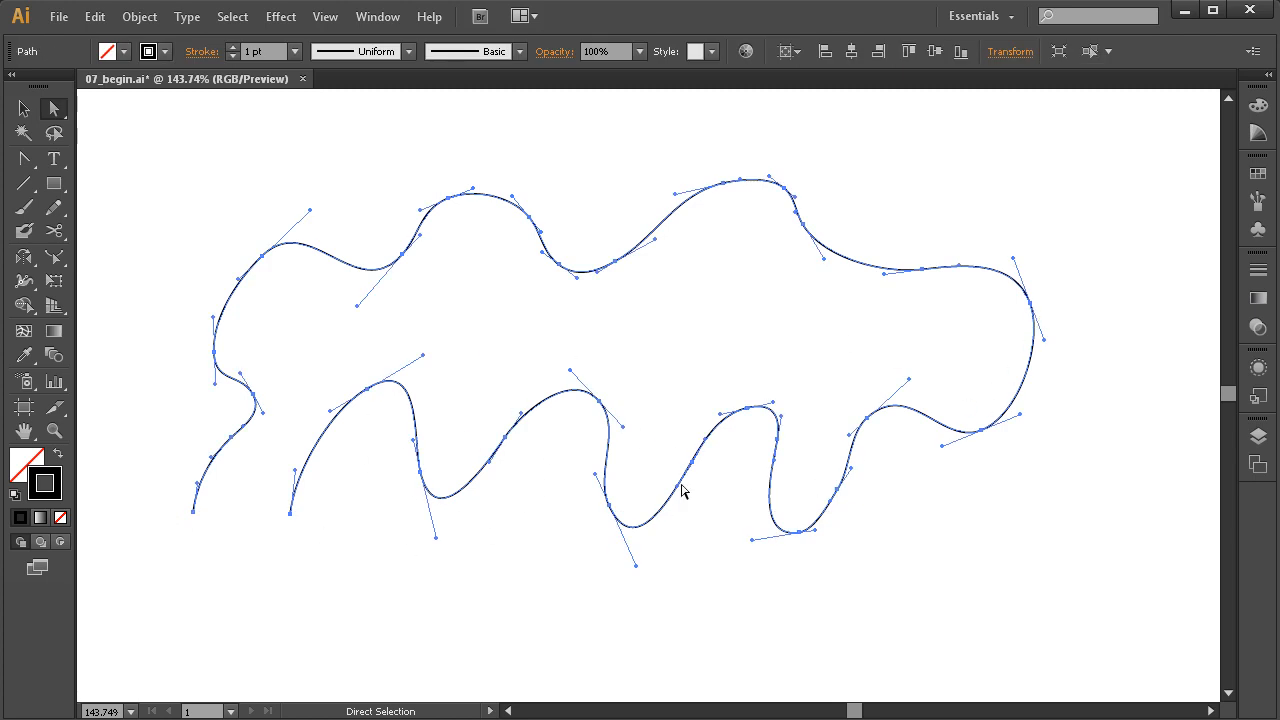
pyautogui.click(494, 241)
# Step: Draw a closed, splat-like shape freehand to the right of the wavy path with the Pencil tool
pyautogui.click(60, 212)
pyautogui.moveTo(682, 483)
pyautogui.mouseDown()
pyautogui.moveTo(670, 393)
pyautogui.moveTo(671, 460)
pyautogui.mouseUp()
pyautogui.keyDown('ctrl'); pyautogui.keyDown('alt'); pyautogui.click(712, 410); pyautogui.keyUp('alt'); pyautogui.keyUp('ctrl')
pyautogui.moveTo(683, 414); pyautogui.dragTo(570, 441)
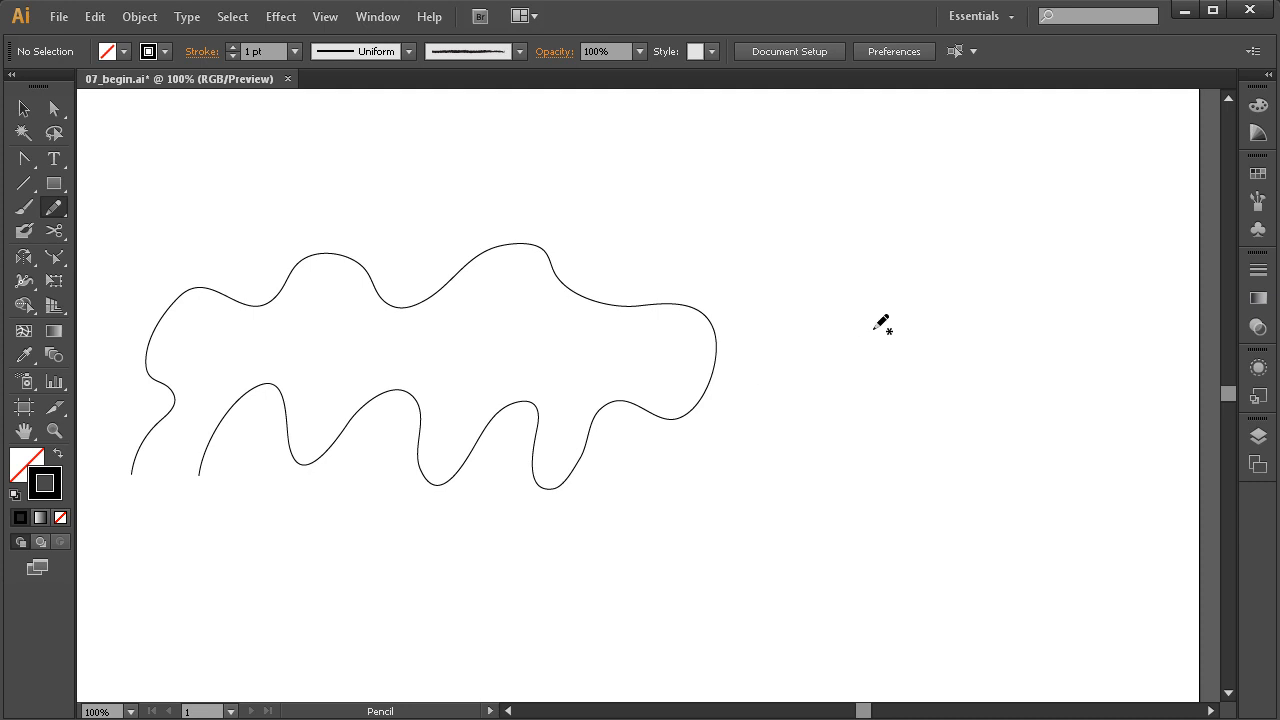
pyautogui.moveTo(908, 429); pyautogui.dragTo(883, 414)
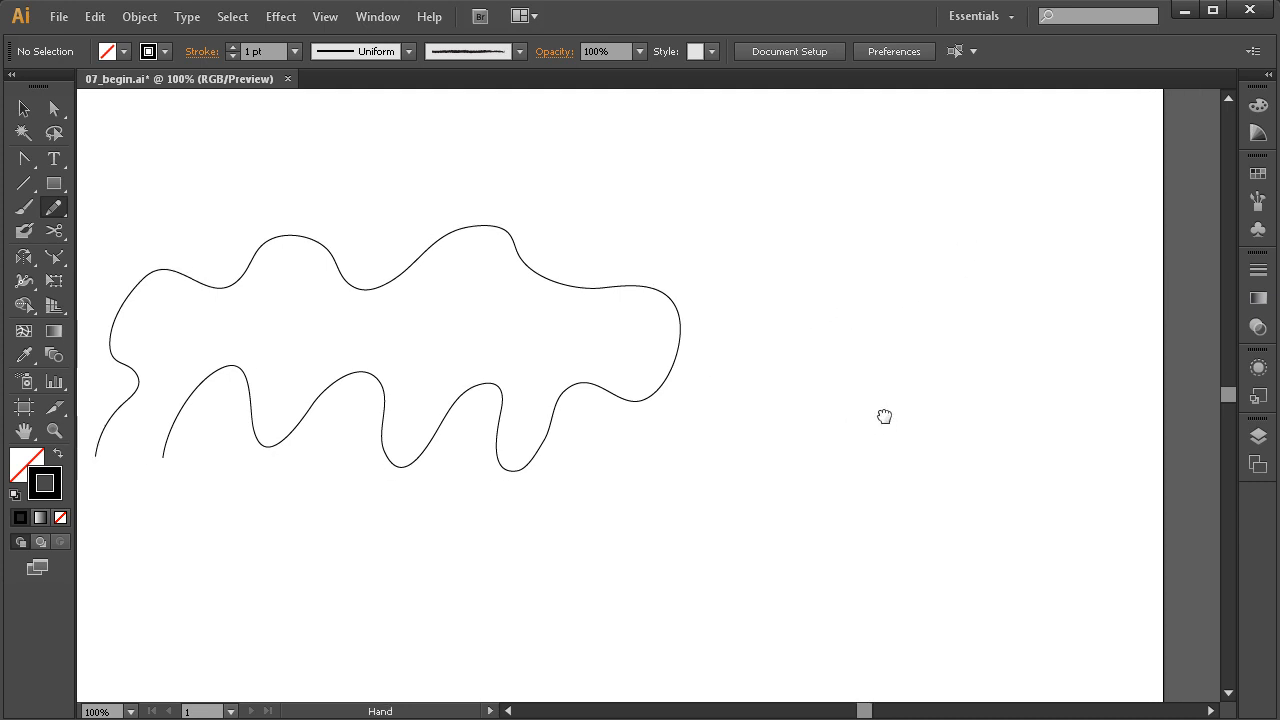
pyautogui.moveTo(1009, 249)
pyautogui.mouseDown()
pyautogui.moveTo(934, 223)
pyautogui.moveTo(838, 218)
pyautogui.moveTo(841, 273)
pyautogui.moveTo(772, 321)
pyautogui.moveTo(821, 363)
pyautogui.moveTo(814, 429)
pyautogui.moveTo(906, 391)
pyautogui.moveTo(968, 418)
pyautogui.moveTo(998, 338)
pyautogui.moveTo(1047, 334)
pyautogui.moveTo(1023, 283)
pyautogui.moveTo(1054, 251)
pyautogui.mouseUp()
pyautogui.moveTo(1048, 235); pyautogui.dragTo(1048, 227)
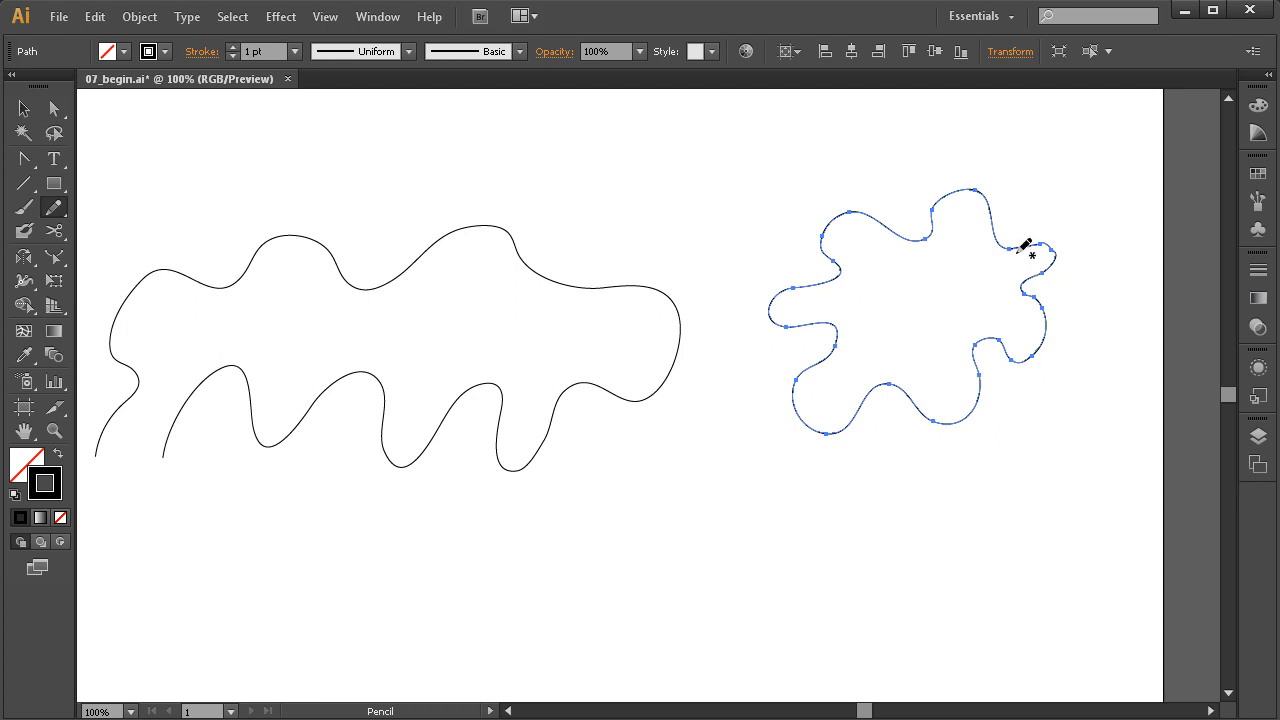
# Step: Examine the splat shape's outline and anchor points around the rough bump at its upper right
pyautogui.hotkey('ctrl', 'space')
pyautogui.moveTo(1100, 191); pyautogui.dragTo(950, 347)
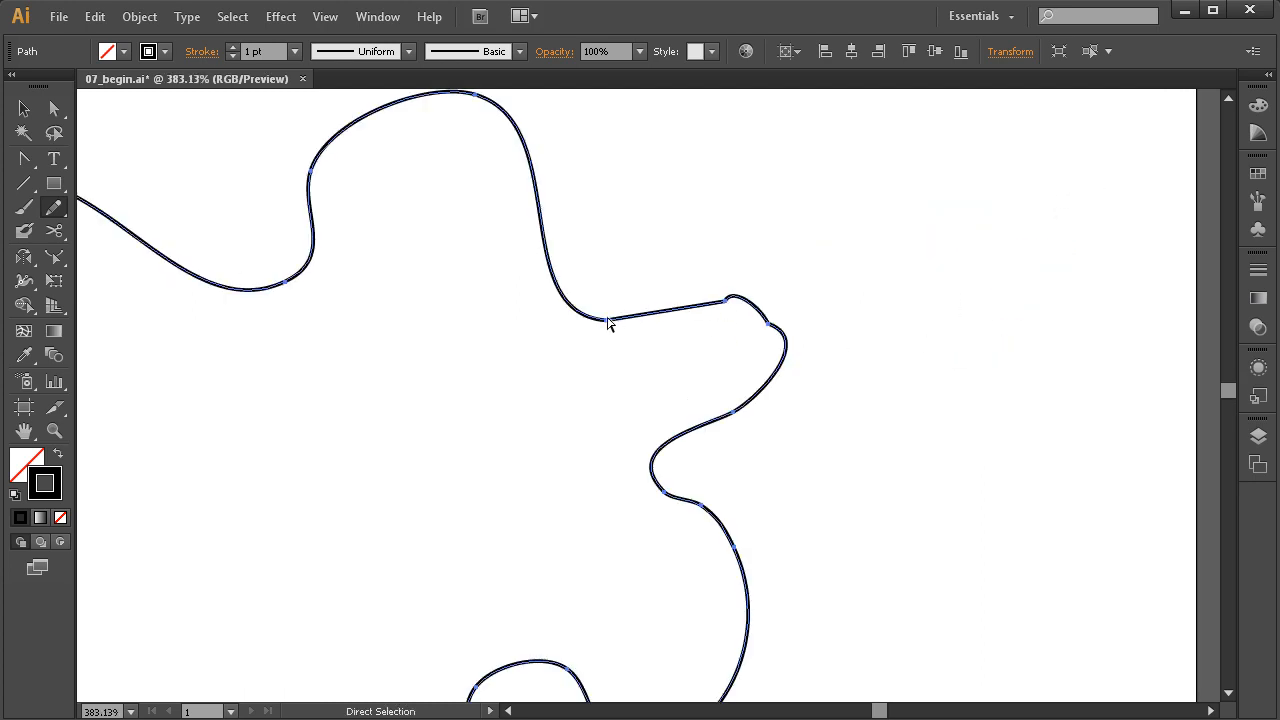
pyautogui.hotkey('ctrl', 'alt', 'space')
pyautogui.keyDown('ctrl'); pyautogui.keyDown('alt'); pyautogui.click(658, 446); pyautogui.keyUp('alt'); pyautogui.keyUp('ctrl')
pyautogui.keyDown('ctrl'); pyautogui.keyDown('alt'); pyautogui.click(657, 446); pyautogui.keyUp('alt'); pyautogui.keyUp('ctrl')
pyautogui.press('space')
pyautogui.moveTo(621, 425); pyautogui.dragTo(667, 444)
pyautogui.hotkey('ctrl', 'space')
pyautogui.moveTo(840, 229); pyautogui.dragTo(560, 517)
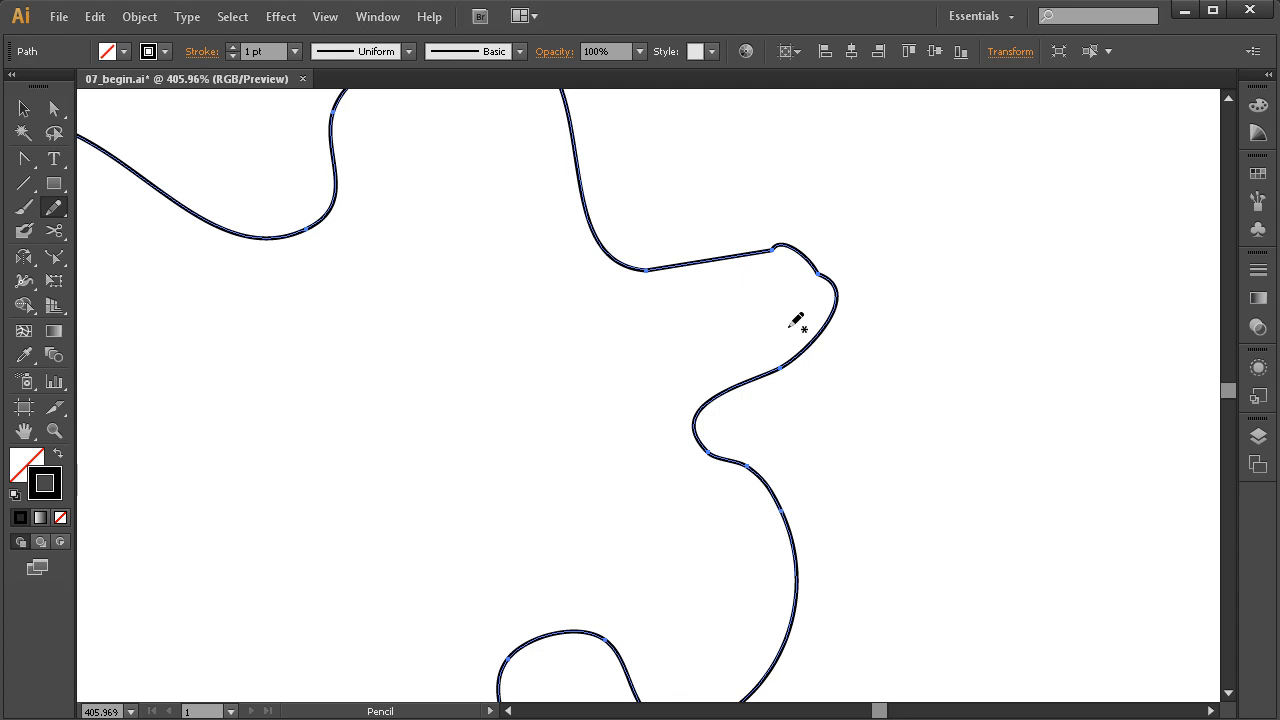
# Step: Smooth the splat shape's upper-right bump and the curves on either side of it with the Smooth tool
pyautogui.moveTo(54, 207)
pyautogui.mouseDown()
pyautogui.moveTo(145, 233)
pyautogui.moveTo(68, 215)
pyautogui.moveTo(100, 206)
pyautogui.mouseUp()
pyautogui.moveTo(605, 408); pyautogui.dragTo(718, 480)
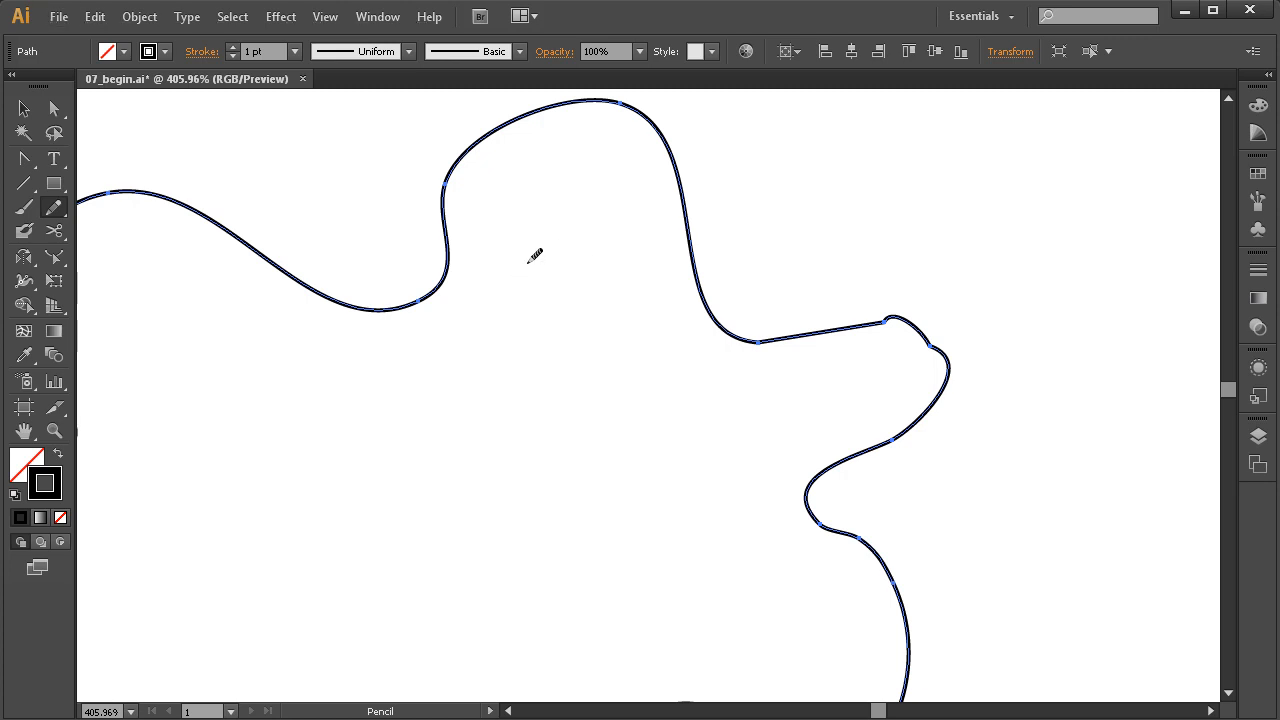
pyautogui.moveTo(686, 188)
pyautogui.mouseDown()
pyautogui.moveTo(700, 252)
pyautogui.moveTo(804, 314)
pyautogui.mouseUp()
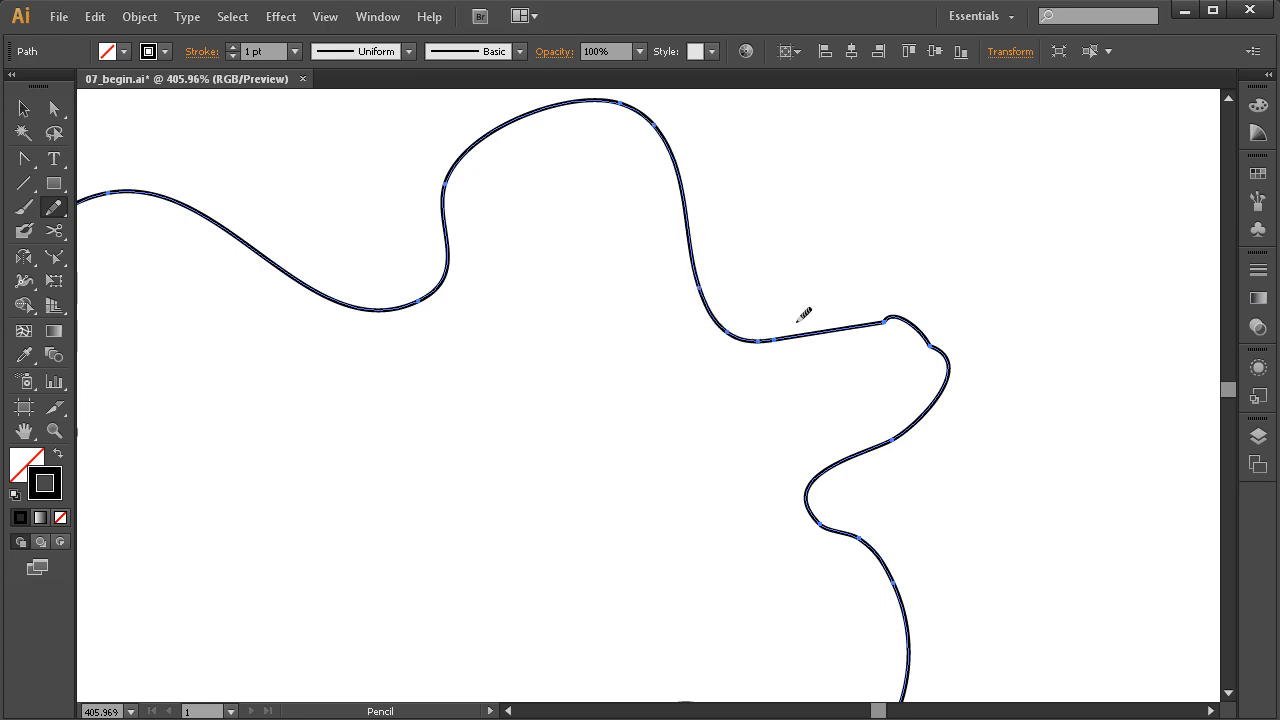
pyautogui.moveTo(722, 320)
pyautogui.mouseDown()
pyautogui.moveTo(914, 328)
pyautogui.moveTo(884, 317)
pyautogui.moveTo(937, 397)
pyautogui.mouseUp()
pyautogui.moveTo(869, 323)
pyautogui.mouseDown()
pyautogui.moveTo(942, 359)
pyautogui.moveTo(890, 334)
pyautogui.moveTo(926, 329)
pyautogui.moveTo(930, 391)
pyautogui.moveTo(930, 337)
pyautogui.moveTo(905, 416)
pyautogui.moveTo(910, 326)
pyautogui.mouseUp()
pyautogui.moveTo(902, 427)
pyautogui.mouseDown()
pyautogui.moveTo(917, 332)
pyautogui.moveTo(780, 338)
pyautogui.moveTo(830, 331)
pyautogui.mouseUp()
pyautogui.moveTo(840, 462)
pyautogui.mouseDown()
pyautogui.moveTo(816, 523)
pyautogui.moveTo(840, 530)
pyautogui.mouseUp()
pyautogui.moveTo(823, 482)
pyautogui.mouseDown()
pyautogui.moveTo(866, 542)
pyautogui.moveTo(903, 640)
pyautogui.mouseUp()
pyautogui.moveTo(829, 333)
pyautogui.mouseDown()
pyautogui.moveTo(798, 340)
pyautogui.moveTo(699, 294)
pyautogui.moveTo(811, 337)
pyautogui.moveTo(737, 312)
pyautogui.mouseUp()
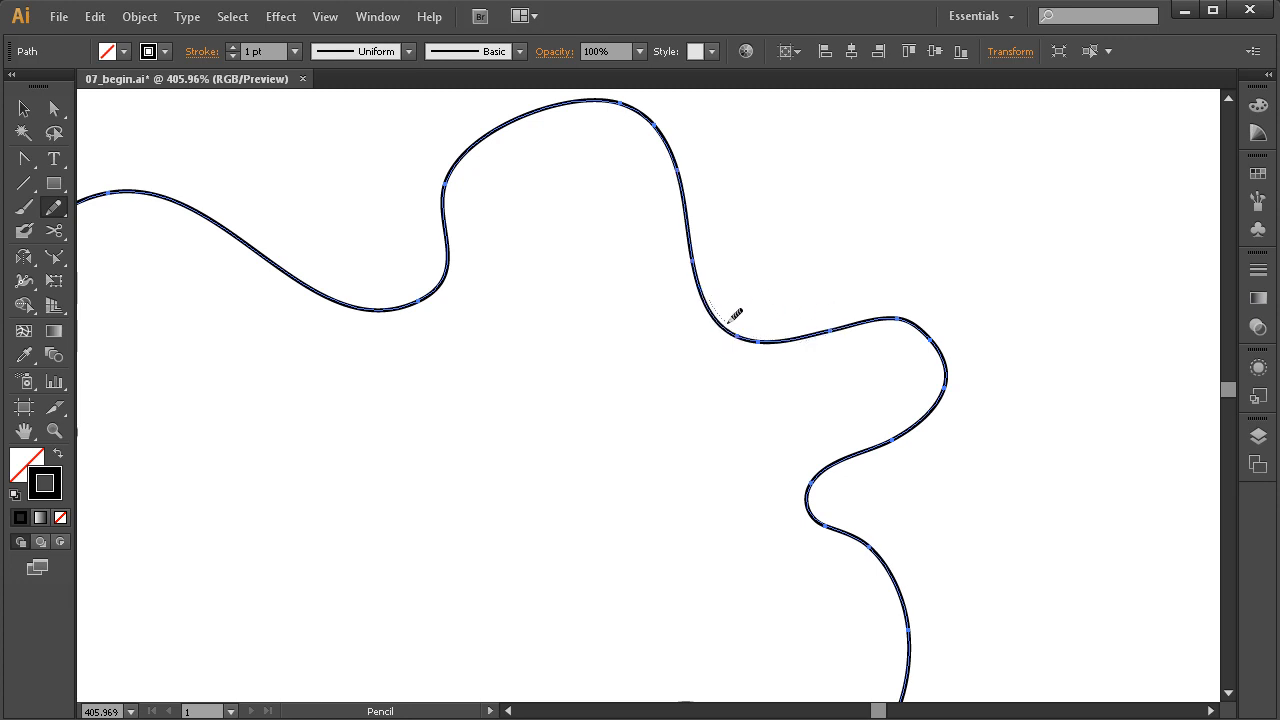
# Step: Smooth the splat shape's top lobe and the valley to its left with repeated Smooth tool strokes
pyautogui.moveTo(487, 131)
pyautogui.mouseDown()
pyautogui.moveTo(457, 166)
pyautogui.moveTo(463, 200)
pyautogui.mouseUp()
pyautogui.moveTo(446, 244); pyautogui.dragTo(489, 146)
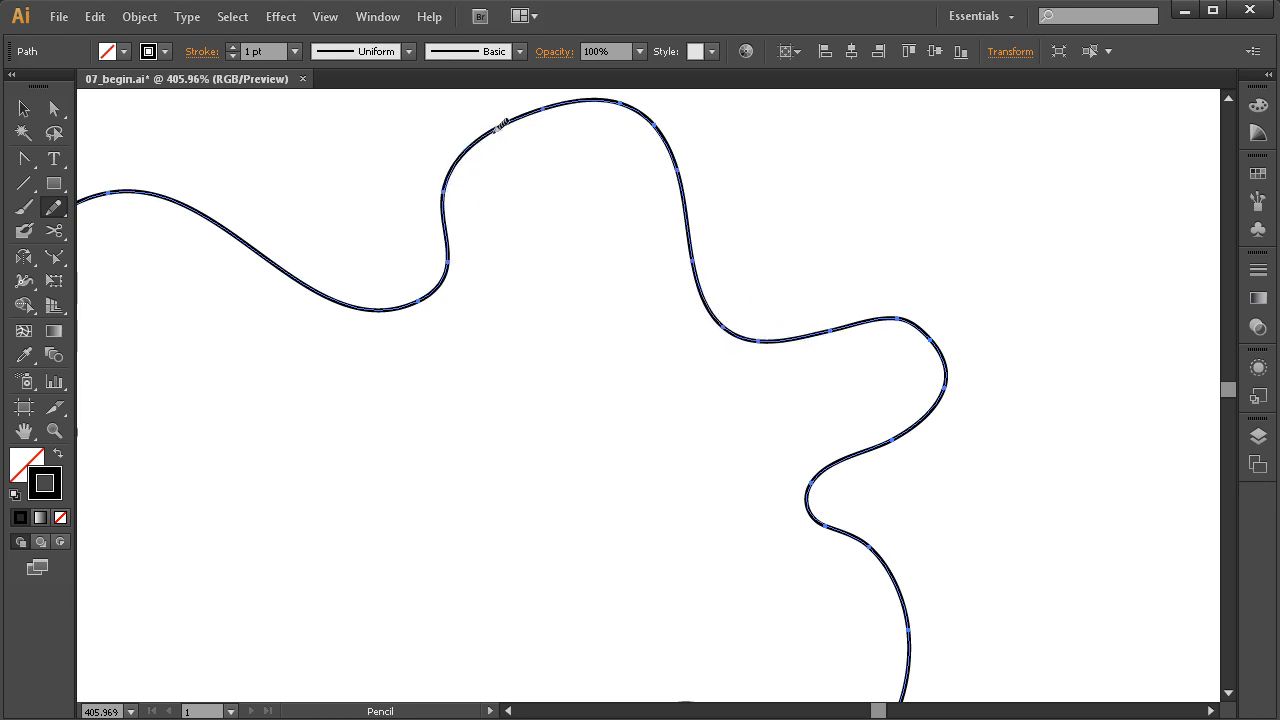
pyautogui.moveTo(451, 271)
pyautogui.mouseDown()
pyautogui.moveTo(453, 168)
pyautogui.moveTo(515, 132)
pyautogui.mouseUp()
pyautogui.moveTo(455, 176)
pyautogui.mouseDown()
pyautogui.moveTo(522, 118)
pyautogui.moveTo(494, 128)
pyautogui.moveTo(530, 113)
pyautogui.moveTo(658, 134)
pyautogui.mouseUp()
pyautogui.moveTo(584, 122)
pyautogui.mouseDown()
pyautogui.moveTo(642, 114)
pyautogui.moveTo(686, 200)
pyautogui.mouseUp()
pyautogui.moveTo(514, 118)
pyautogui.mouseDown()
pyautogui.moveTo(694, 194)
pyautogui.moveTo(692, 225)
pyautogui.mouseUp()
pyautogui.moveTo(558, 113); pyautogui.dragTo(679, 183)
pyautogui.moveTo(650, 137)
pyautogui.mouseDown()
pyautogui.moveTo(565, 102)
pyautogui.moveTo(511, 125)
pyautogui.mouseUp()
pyautogui.moveTo(511, 125)
pyautogui.mouseDown()
pyautogui.moveTo(655, 117)
pyautogui.moveTo(673, 205)
pyautogui.mouseUp()
pyautogui.moveTo(643, 128)
pyautogui.mouseDown()
pyautogui.moveTo(637, 113)
pyautogui.moveTo(465, 197)
pyautogui.moveTo(443, 277)
pyautogui.moveTo(448, 240)
pyautogui.moveTo(366, 310)
pyautogui.moveTo(339, 302)
pyautogui.mouseUp()
pyautogui.moveTo(339, 302); pyautogui.dragTo(459, 263)
# Step: Delete both freehand pencil shapes from the artboard
pyautogui.moveTo(703, 388)
pyautogui.mouseDown()
pyautogui.moveTo(703, 428)
pyautogui.moveTo(791, 400)
pyautogui.mouseUp()
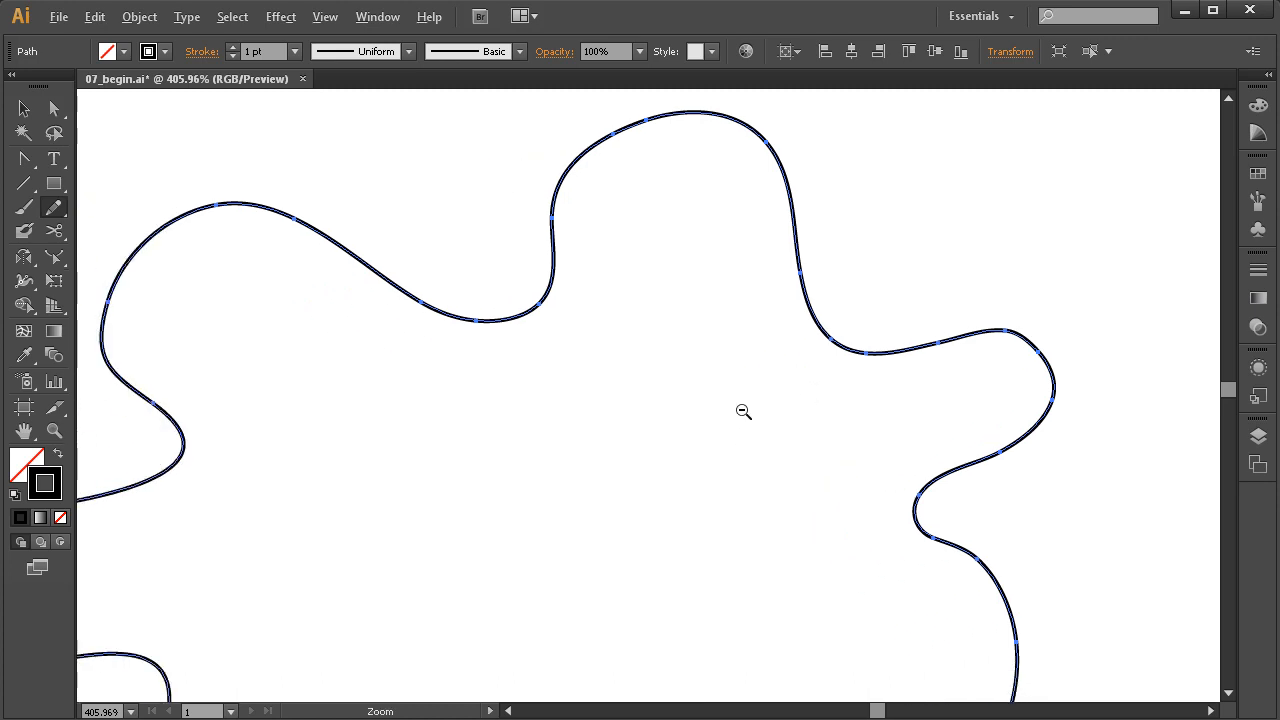
pyautogui.hotkey('ctrl', '-')
pyautogui.hotkey('ctrl', '-')
pyautogui.moveTo(556, 462); pyautogui.dragTo(627, 412)
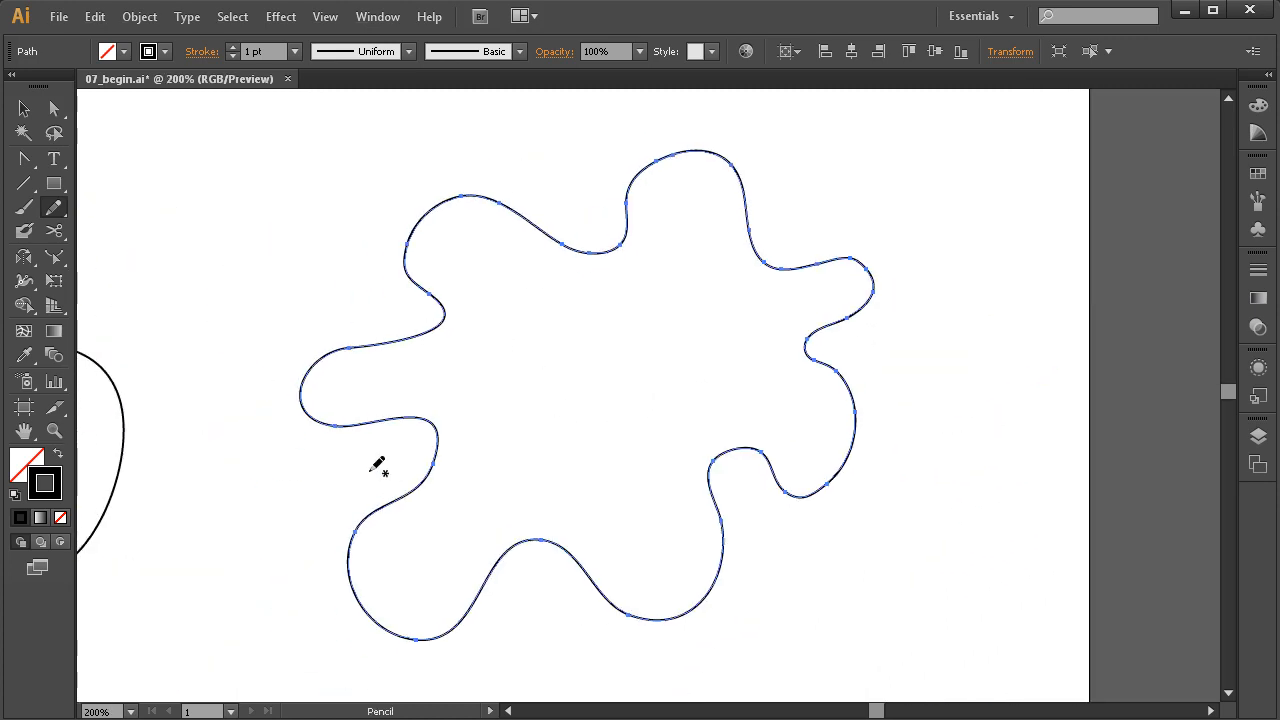
pyautogui.press('space')
pyautogui.moveTo(397, 394); pyautogui.dragTo(609, 391)
pyautogui.keyDown('ctrl'); pyautogui.keyDown('alt'); pyautogui.click(560, 417); pyautogui.keyUp('alt'); pyautogui.keyUp('ctrl')
pyautogui.moveTo(526, 427); pyautogui.dragTo(549, 433)
pyautogui.moveTo(1029, 163); pyautogui.dragTo(300, 560)
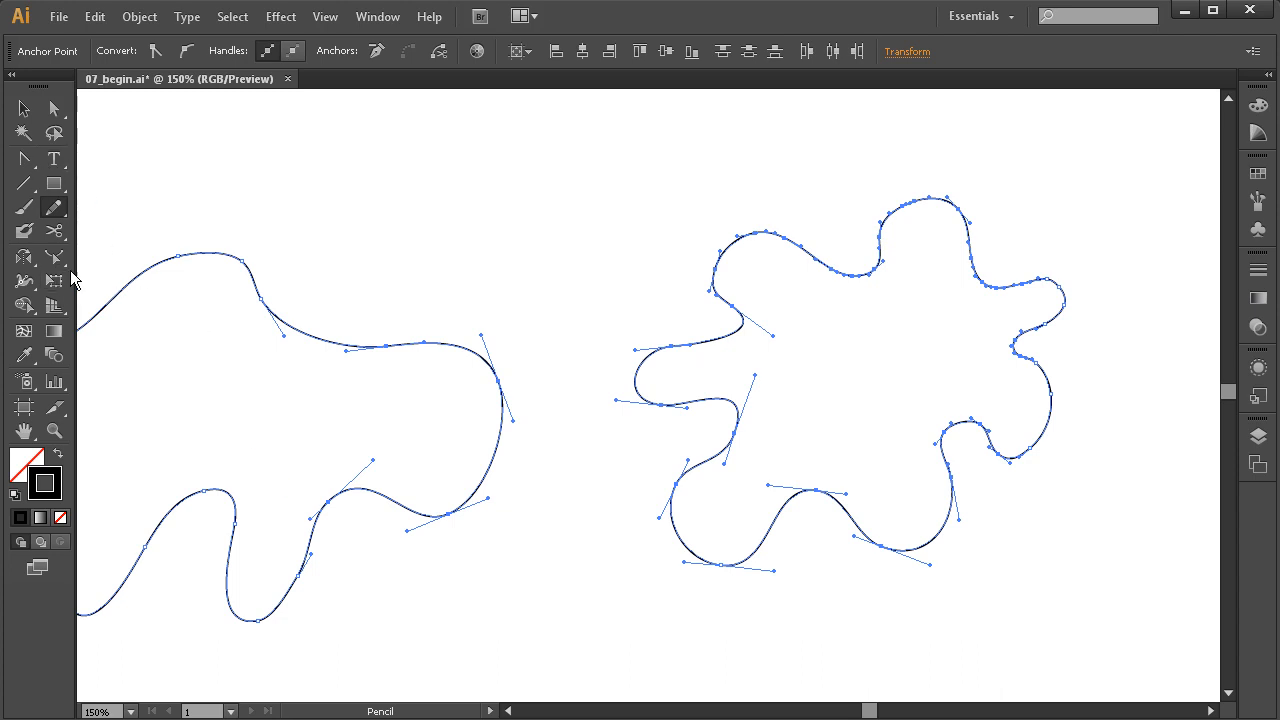
pyautogui.press('Delete')
# Step: Paint a long wavy stroke across the empty artboard with the Paintbrush tool, displaying the available brushes alongside
pyautogui.click(23, 207)
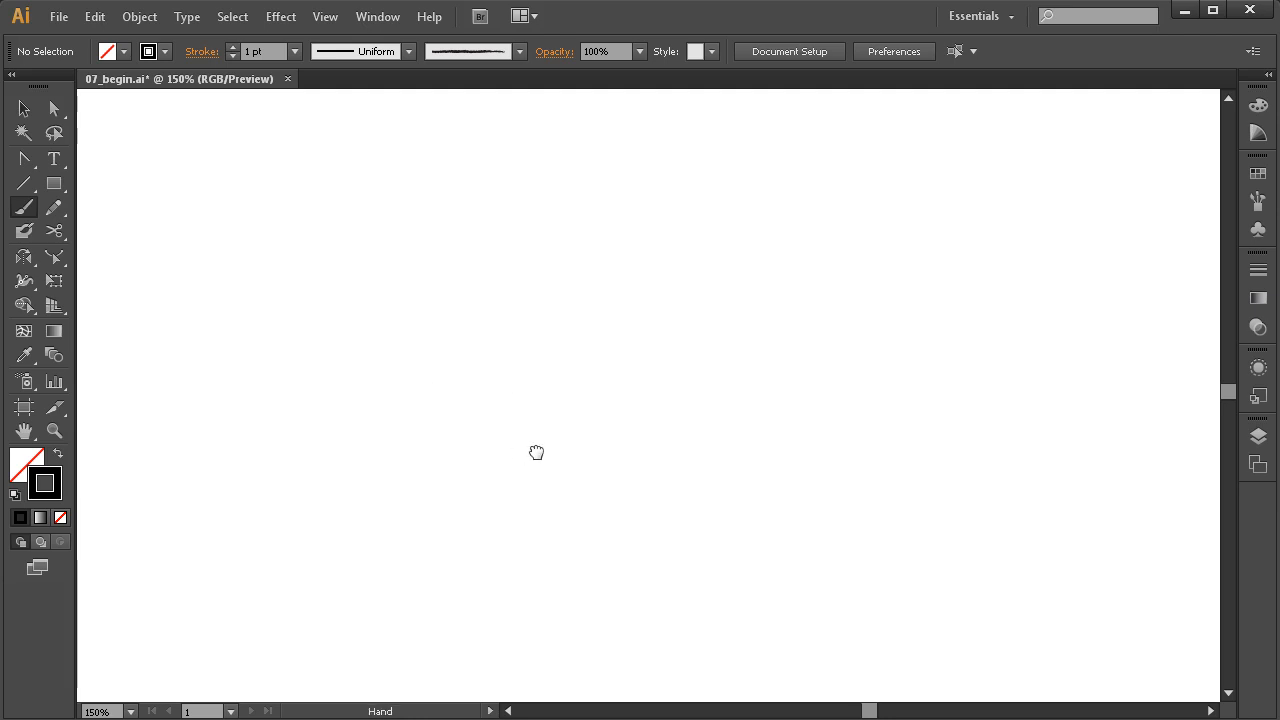
pyautogui.keyDown('ctrl'); pyautogui.keyDown('alt'); pyautogui.click(569, 439); pyautogui.keyUp('alt'); pyautogui.keyUp('ctrl')
pyautogui.moveTo(570, 432); pyautogui.dragTo(616, 410)
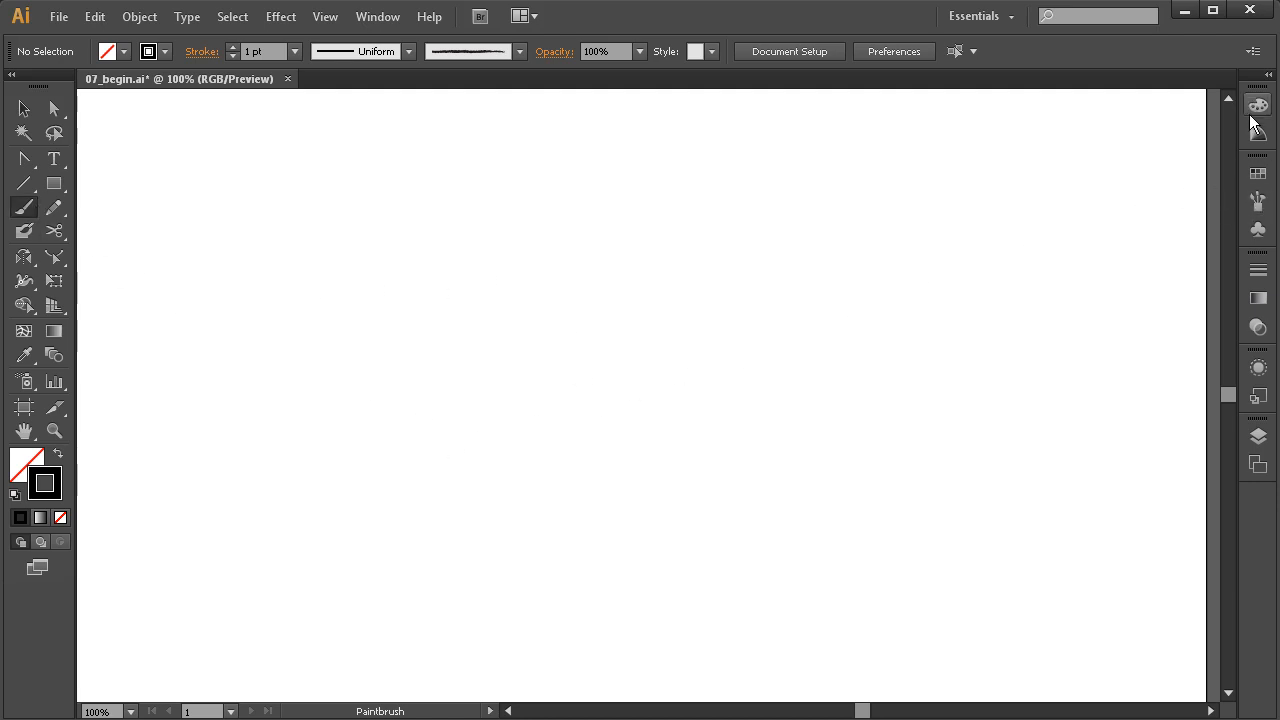
pyautogui.click(1258, 203)
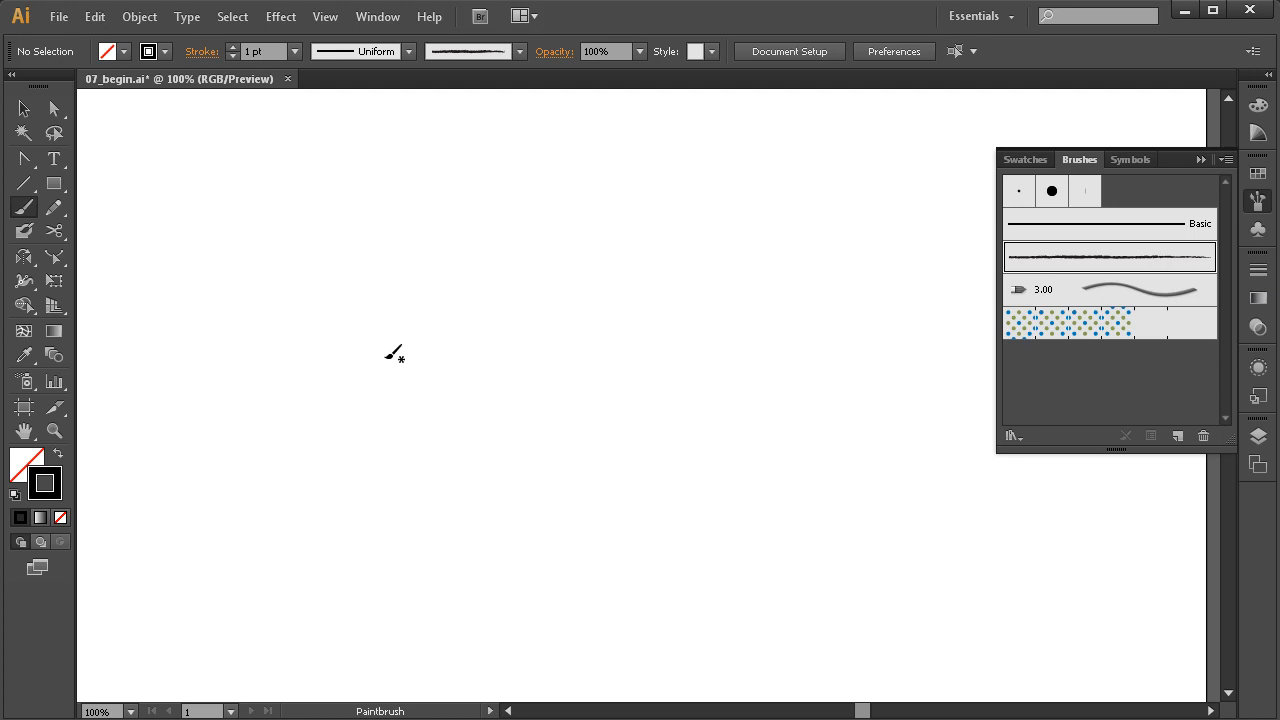
pyautogui.moveTo(244, 344)
pyautogui.mouseDown()
pyautogui.moveTo(355, 291)
pyautogui.moveTo(442, 294)
pyautogui.moveTo(505, 311)
pyautogui.moveTo(542, 359)
pyautogui.moveTo(638, 315)
pyautogui.moveTo(686, 368)
pyautogui.mouseUp()
# Step: Examine the rough, textured edges of the wavy brush stroke at high magnification along its length
pyautogui.hotkey('ctrl', 'space')
pyautogui.moveTo(754, 224)
pyautogui.mouseDown()
pyautogui.moveTo(666, 284)
pyautogui.moveTo(249, 440)
pyautogui.mouseUp()
pyautogui.moveTo(540, 497); pyautogui.dragTo(506, 483)
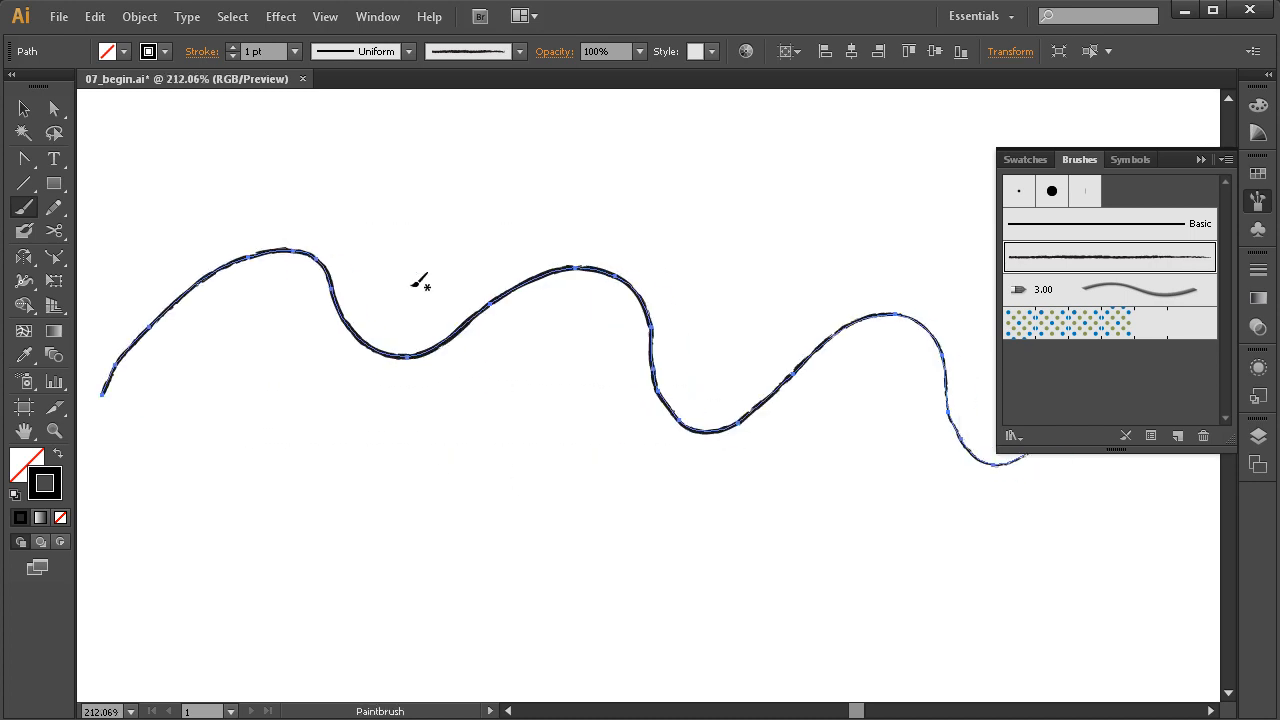
pyautogui.press('ctrl')
pyautogui.moveTo(871, 460); pyautogui.dragTo(698, 435)
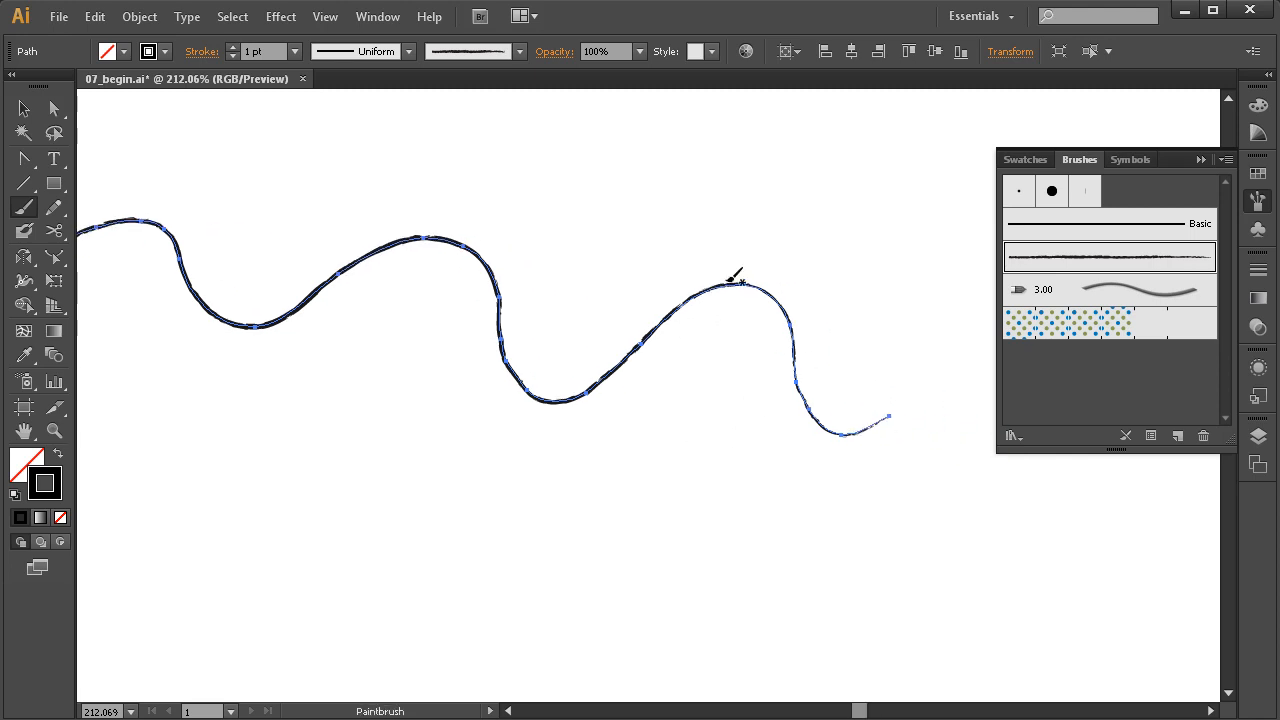
pyautogui.keyDown('ctrl'); pyautogui.click(645, 503); pyautogui.keyUp('ctrl')
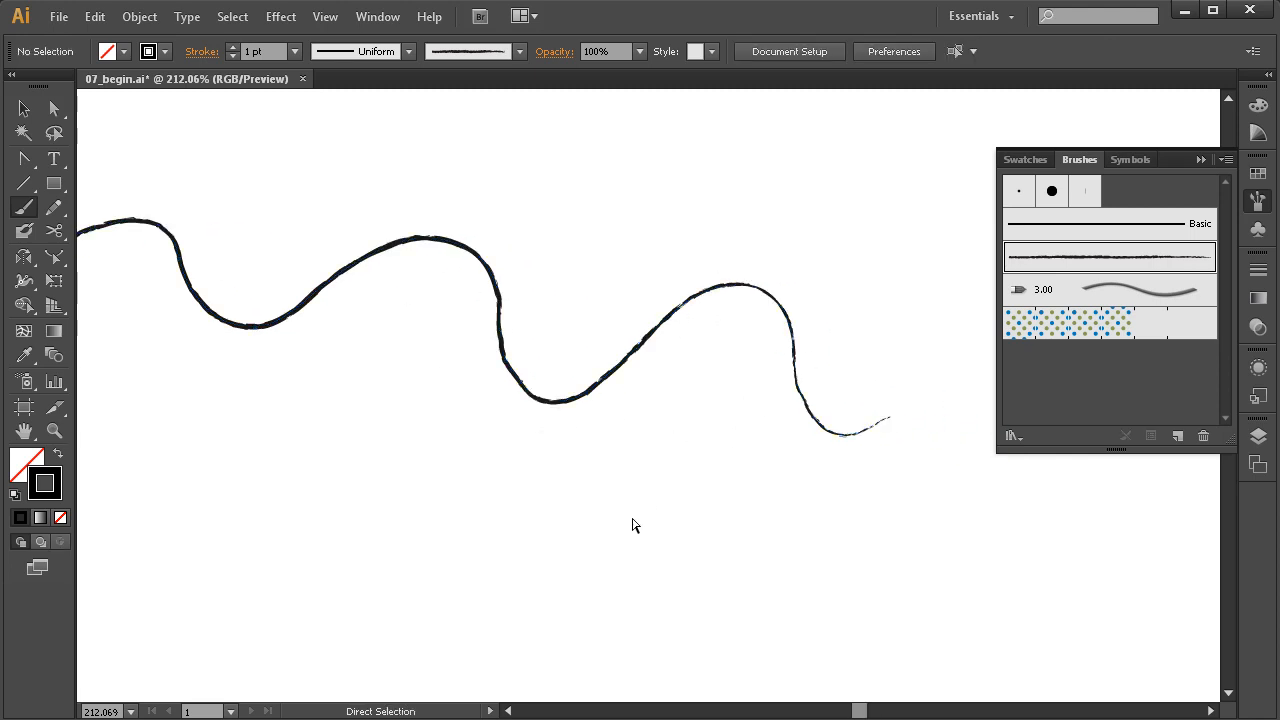
pyautogui.moveTo(507, 489); pyautogui.dragTo(538, 485)
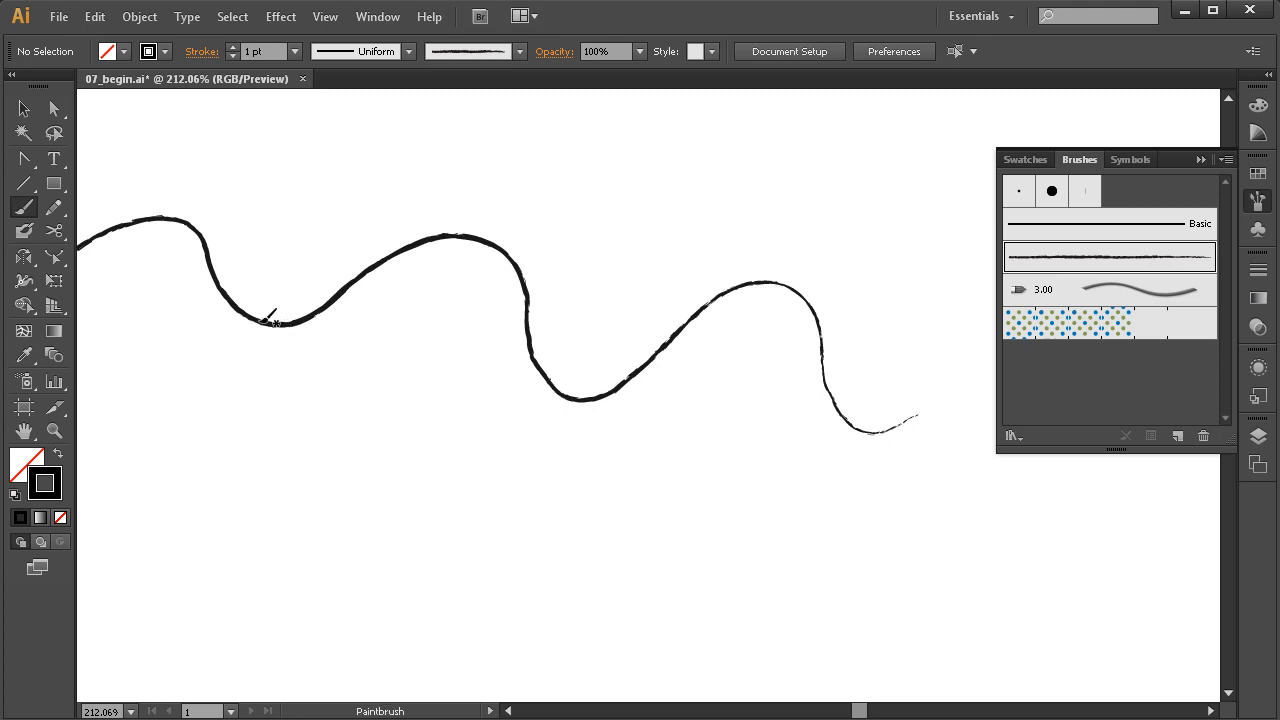
pyautogui.moveTo(817, 252); pyautogui.dragTo(680, 331)
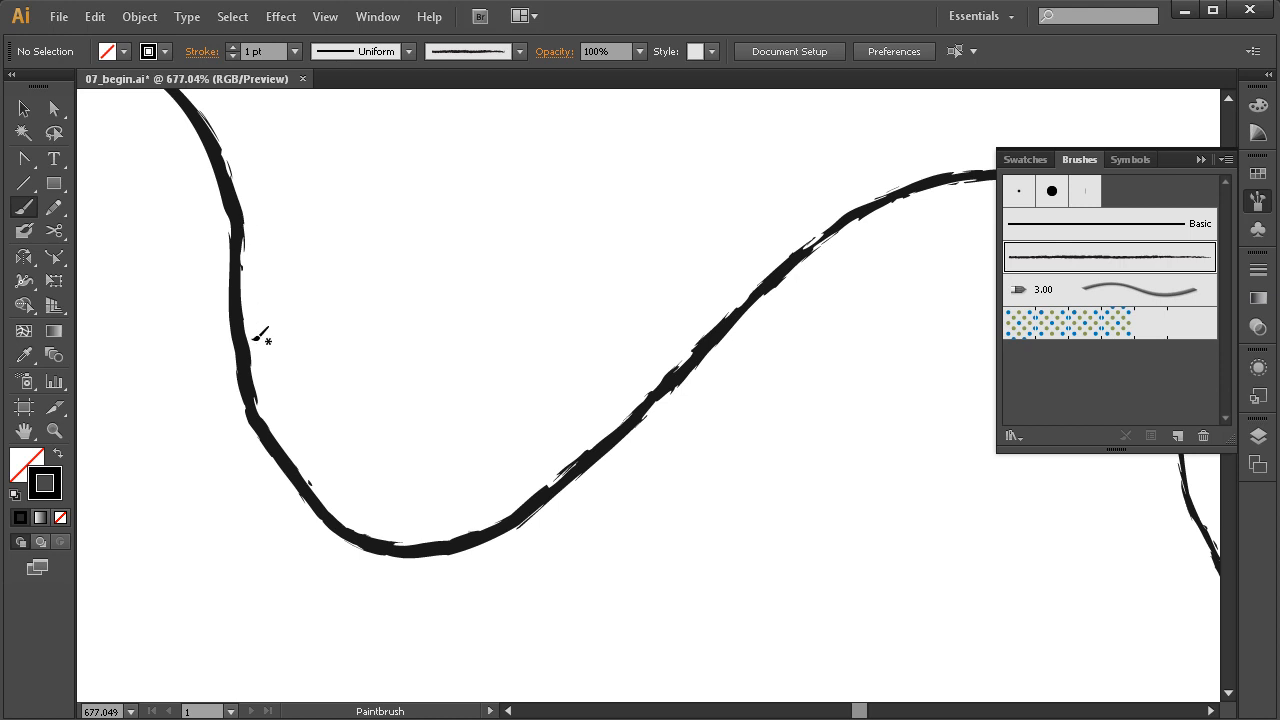
pyautogui.moveTo(386, 380)
pyautogui.mouseDown()
pyautogui.moveTo(480, 354)
pyautogui.moveTo(517, 380)
pyautogui.moveTo(615, 357)
pyautogui.mouseUp()
pyautogui.keyDown('ctrl'); pyautogui.keyDown('alt'); pyautogui.click(462, 419); pyautogui.keyUp('alt'); pyautogui.keyUp('ctrl')
pyautogui.keyDown('ctrl'); pyautogui.keyDown('alt'); pyautogui.click(462, 420); pyautogui.keyUp('alt'); pyautogui.keyUp('ctrl')
pyautogui.moveTo(379, 385); pyautogui.dragTo(539, 379)
pyautogui.moveTo(681, 413); pyautogui.dragTo(619, 419)
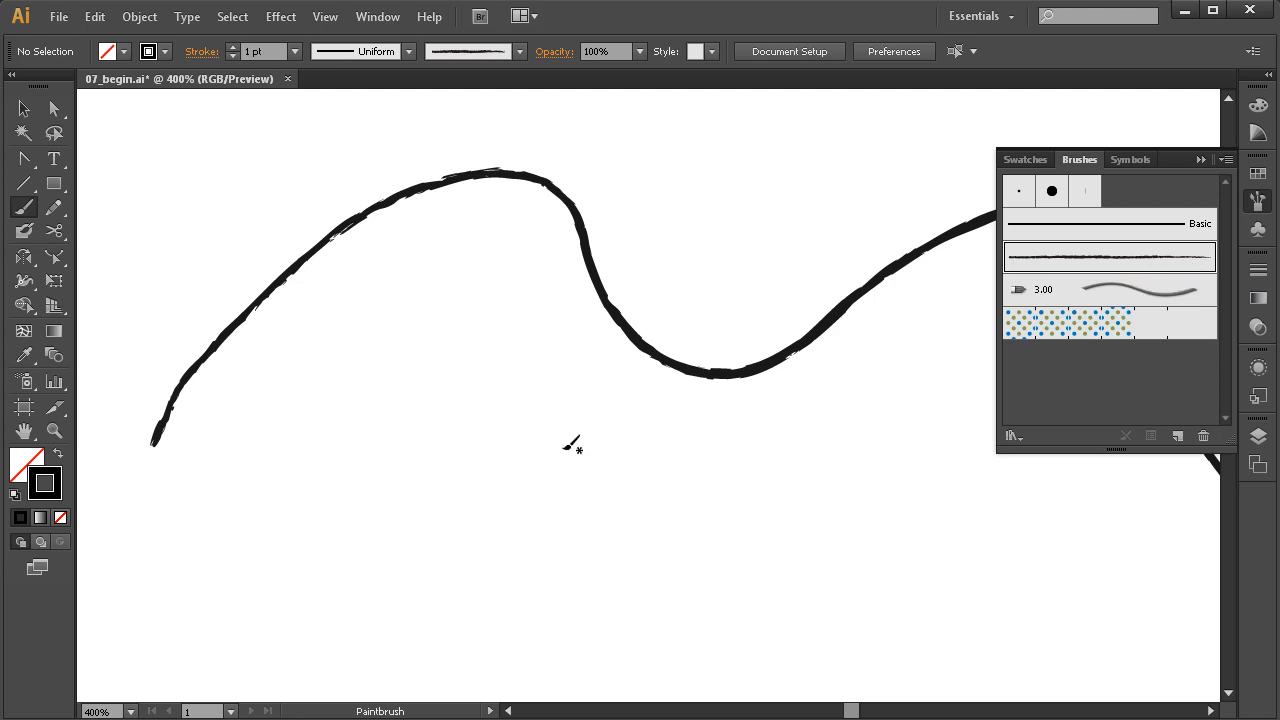
# Step: Paint a shorter wavy stroke below the first one with the same textured brush and deselect it
pyautogui.moveTo(382, 463)
pyautogui.mouseDown()
pyautogui.moveTo(441, 386)
pyautogui.moveTo(660, 492)
pyautogui.moveTo(916, 474)
pyautogui.mouseUp()
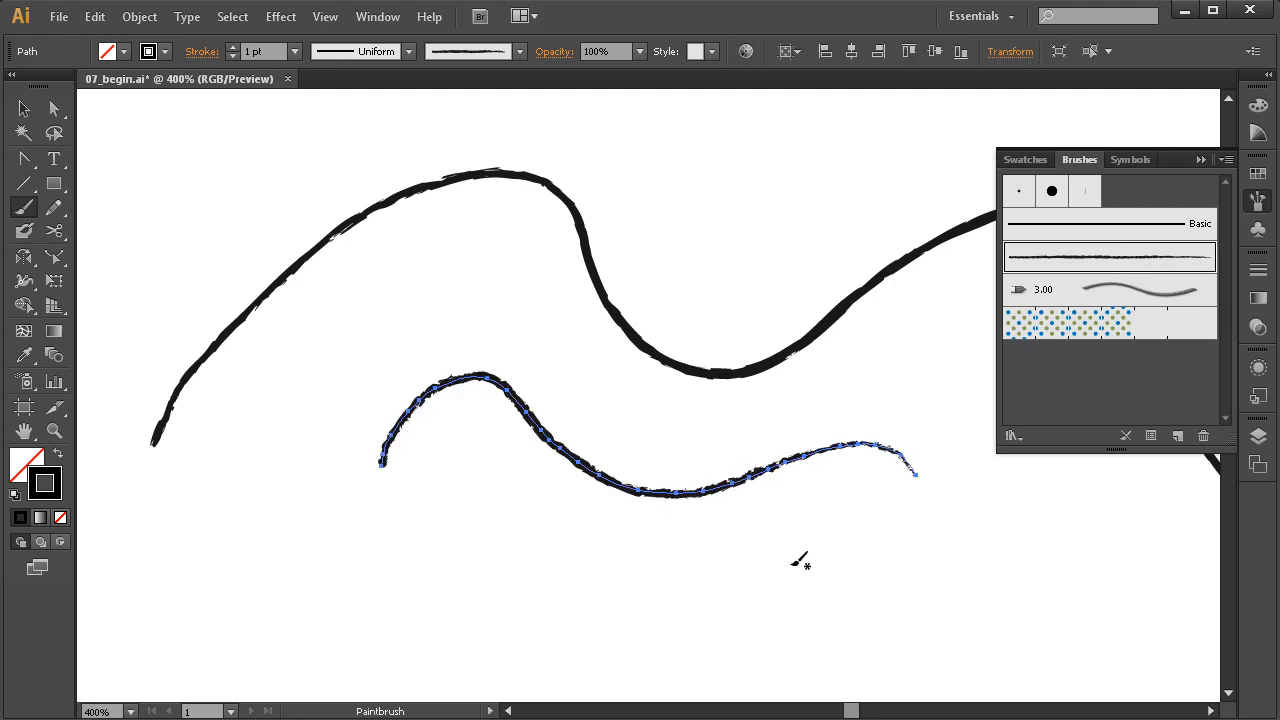
pyautogui.keyDown('ctrl'); pyautogui.click(686, 562); pyautogui.keyUp('ctrl')
pyautogui.moveTo(723, 563); pyautogui.dragTo(637, 527)
pyautogui.moveTo(744, 508); pyautogui.dragTo(701, 496)
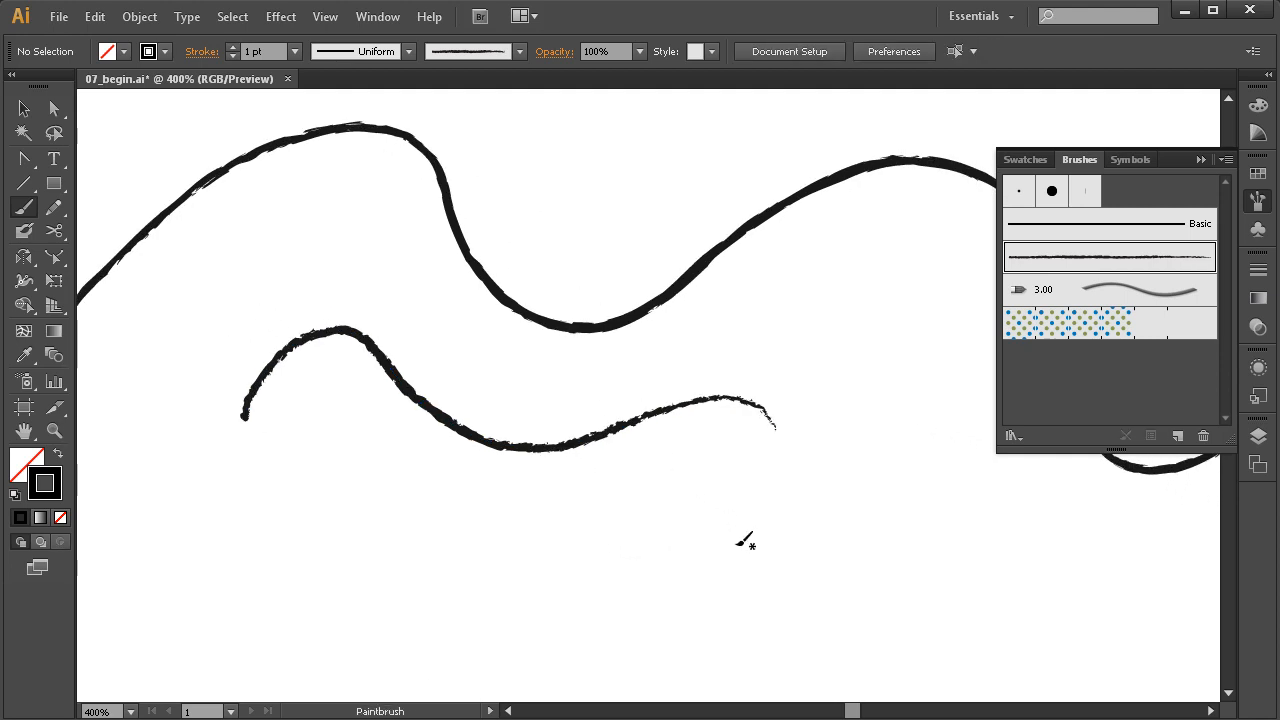
# Step: Paint a closed, roughly circular stroke below the two wavy strokes with the same textured brush
pyautogui.press('space')
pyautogui.moveTo(734, 530)
pyautogui.mouseDown()
pyautogui.moveTo(657, 509)
pyautogui.moveTo(640, 456)
pyautogui.mouseUp()
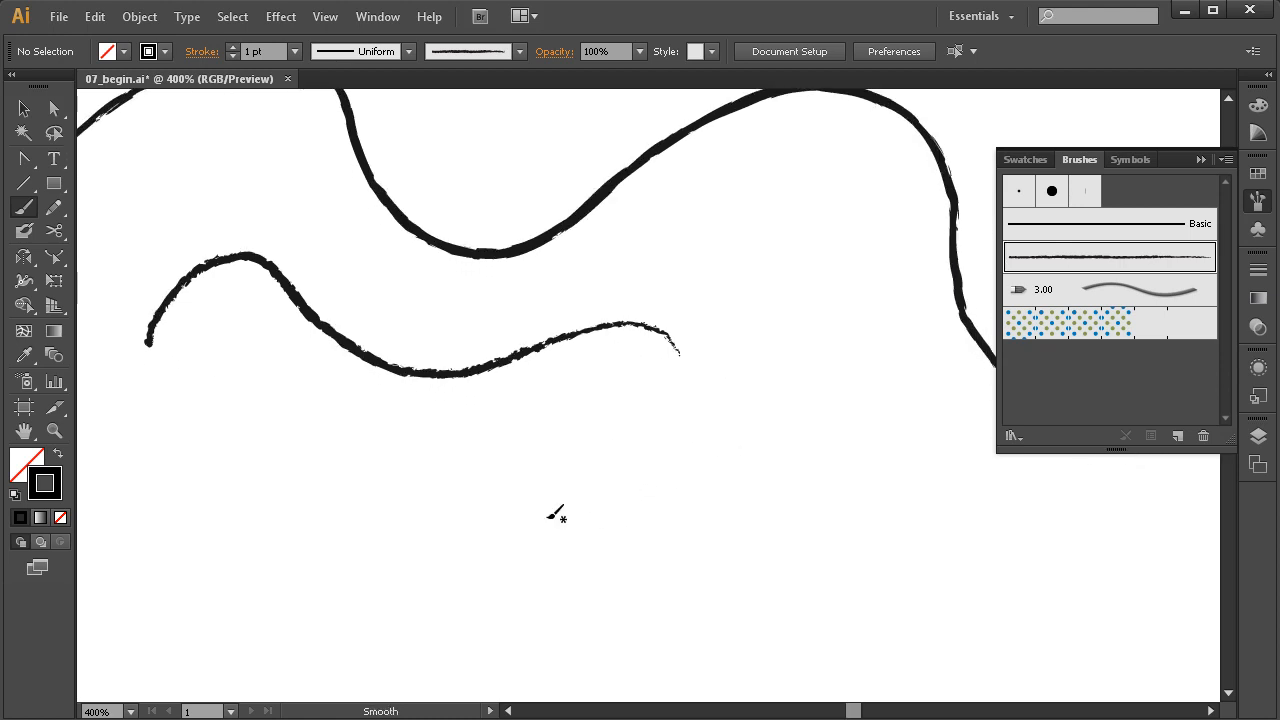
pyautogui.moveTo(670, 497)
pyautogui.mouseDown()
pyautogui.moveTo(723, 442)
pyautogui.moveTo(823, 449)
pyautogui.moveTo(871, 531)
pyautogui.moveTo(857, 577)
pyautogui.moveTo(800, 613)
pyautogui.moveTo(733, 615)
pyautogui.moveTo(700, 591)
pyautogui.moveTo(677, 534)
pyautogui.mouseUp()
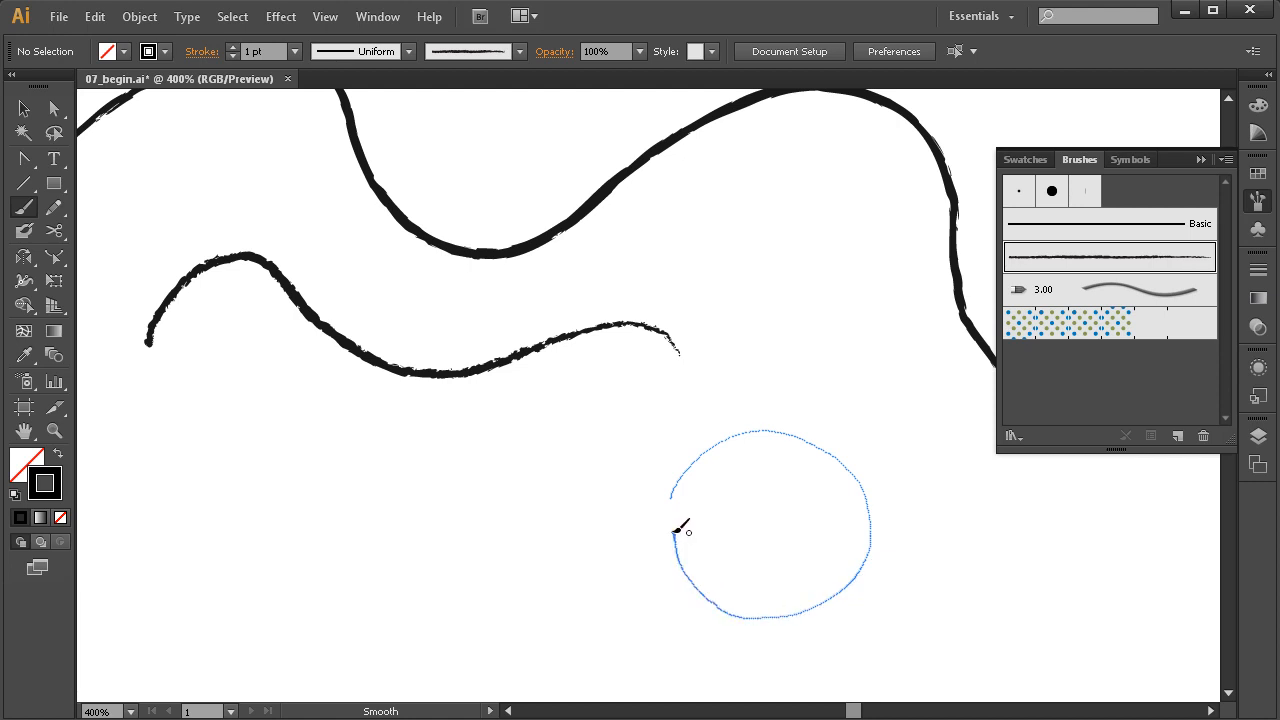
pyautogui.moveTo(677, 533); pyautogui.dragTo(673, 512)
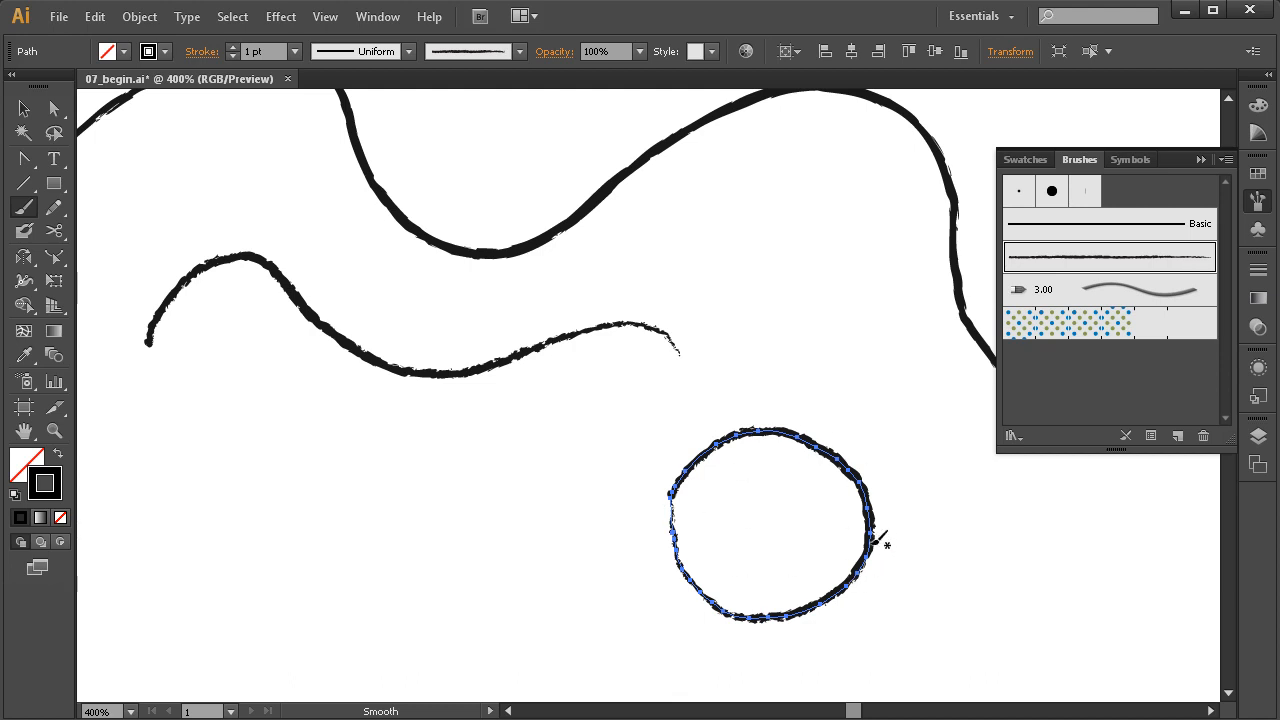
pyautogui.moveTo(865, 527)
pyautogui.mouseDown()
pyautogui.moveTo(811, 505)
pyautogui.moveTo(807, 527)
pyautogui.mouseUp()
pyautogui.keyDown('ctrl'); pyautogui.keyDown('alt'); pyautogui.click(811, 505); pyautogui.keyUp('alt'); pyautogui.keyUp('ctrl')
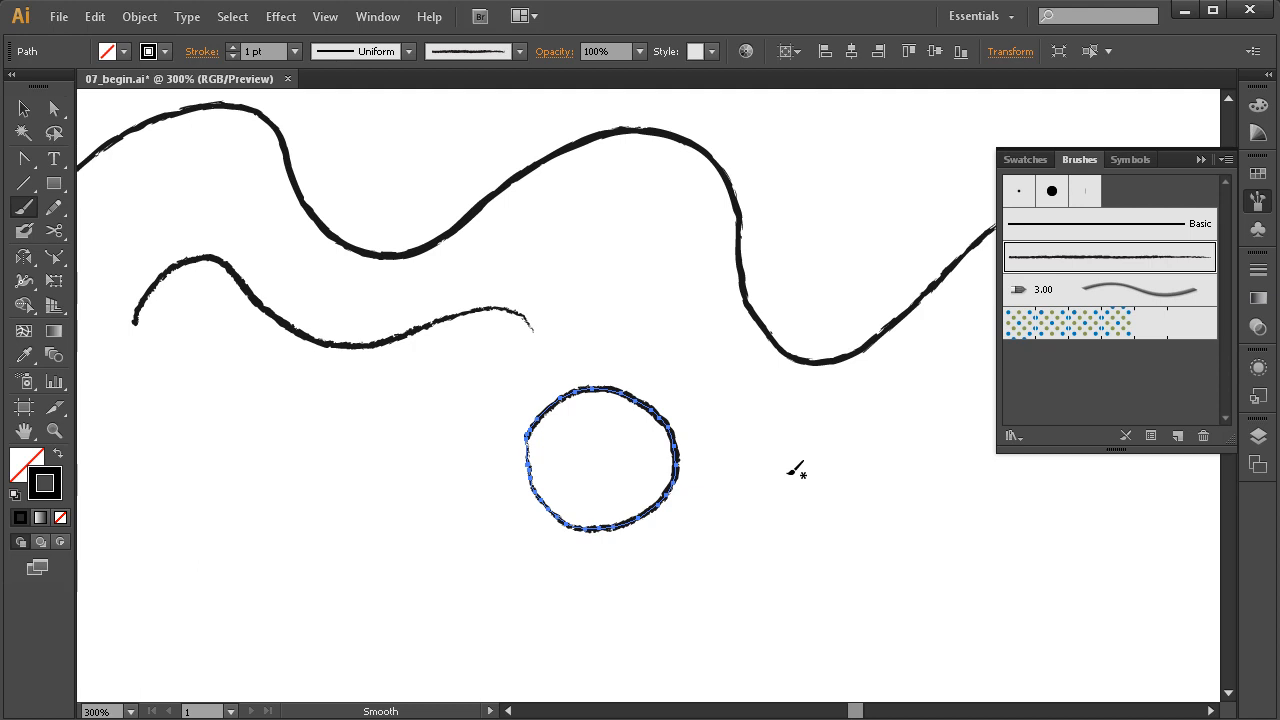
# Step: Open the Borders_Novelty brush library and place it, enlarged, beside the Brushes panel
pyautogui.click(1010, 444)
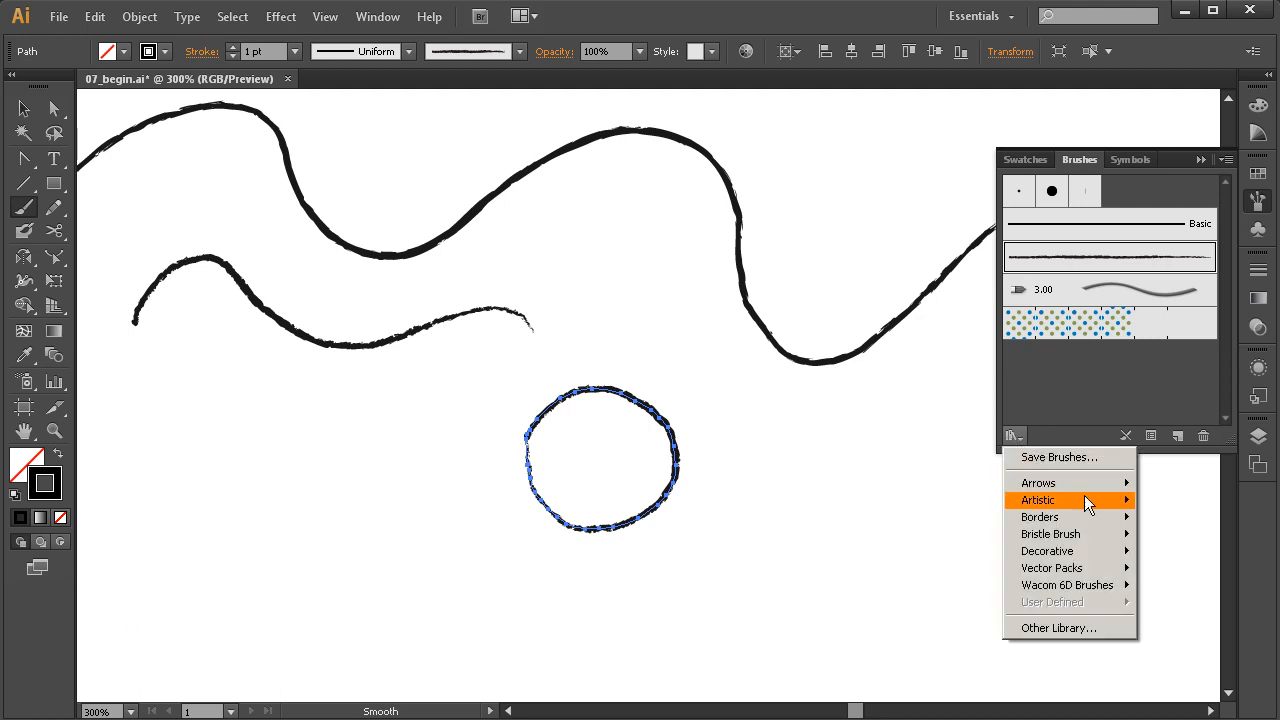
pyautogui.moveTo(1073, 484)
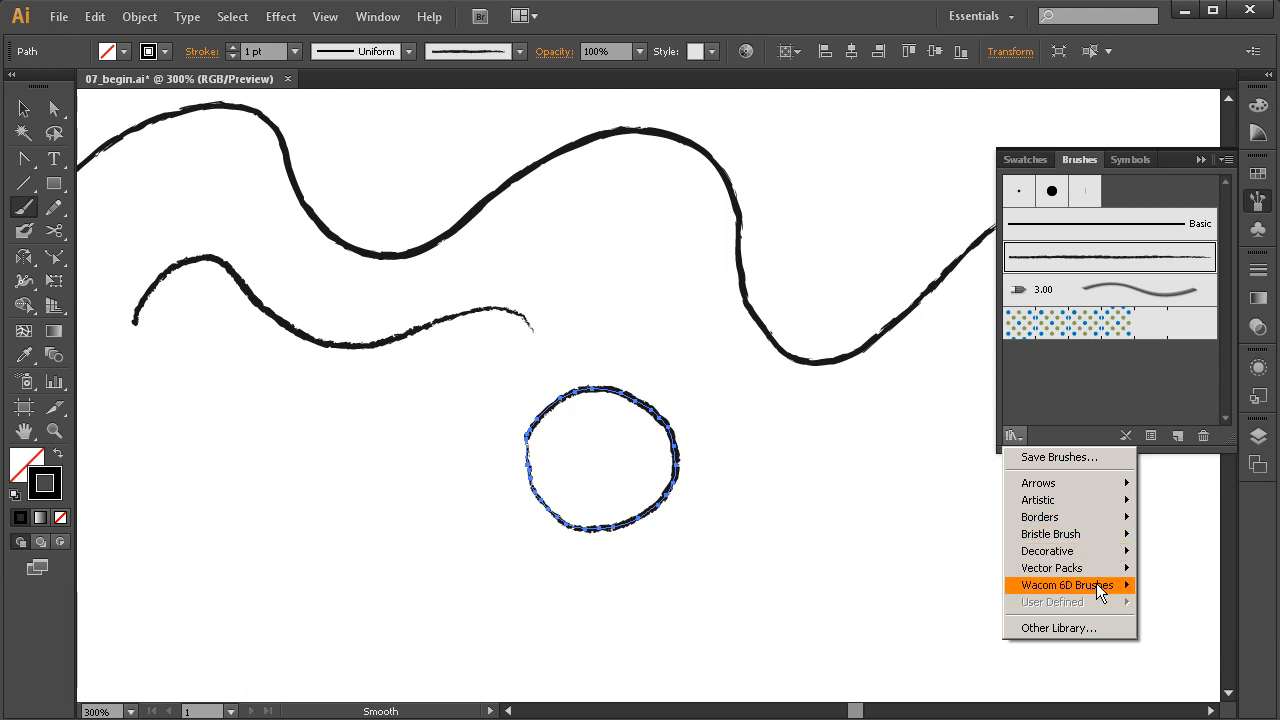
pyautogui.moveTo(1082, 540)
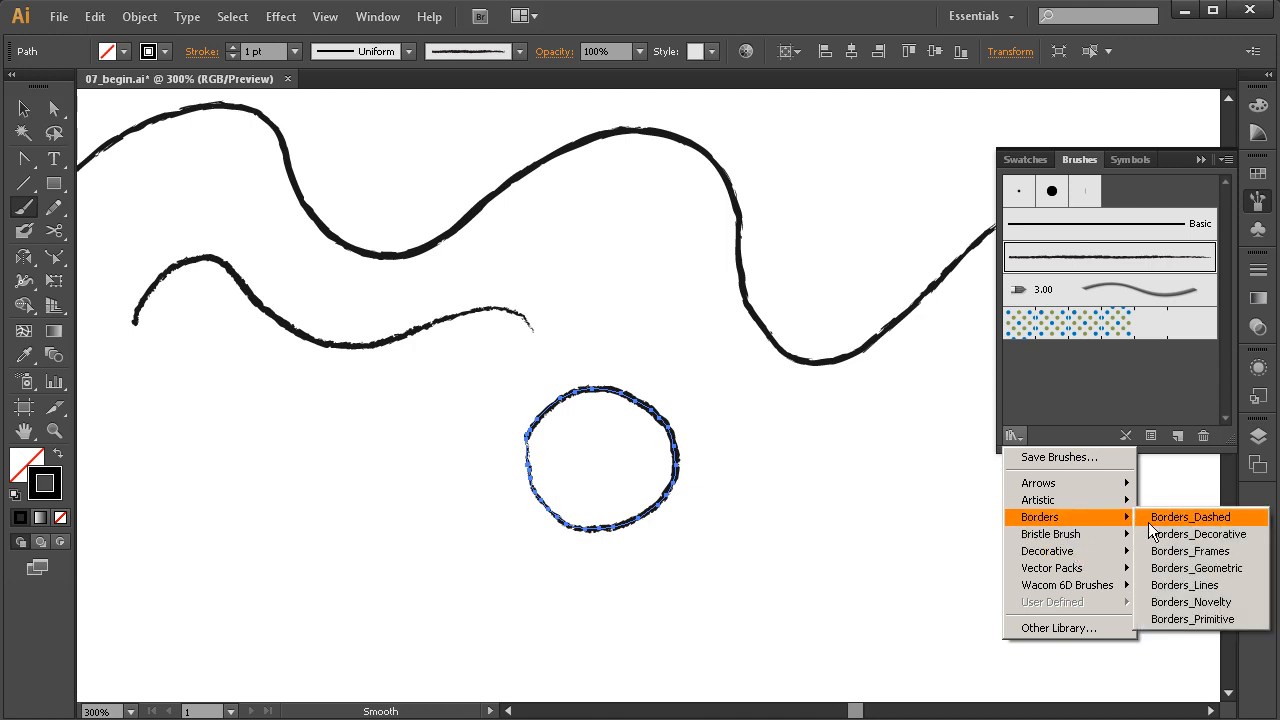
pyautogui.click(1208, 610)
pyautogui.moveTo(465, 413)
pyautogui.mouseDown()
pyautogui.moveTo(738, 339)
pyautogui.moveTo(910, 196)
pyautogui.moveTo(919, 165)
pyautogui.mouseUp()
pyautogui.moveTo(975, 292); pyautogui.dragTo(977, 500)
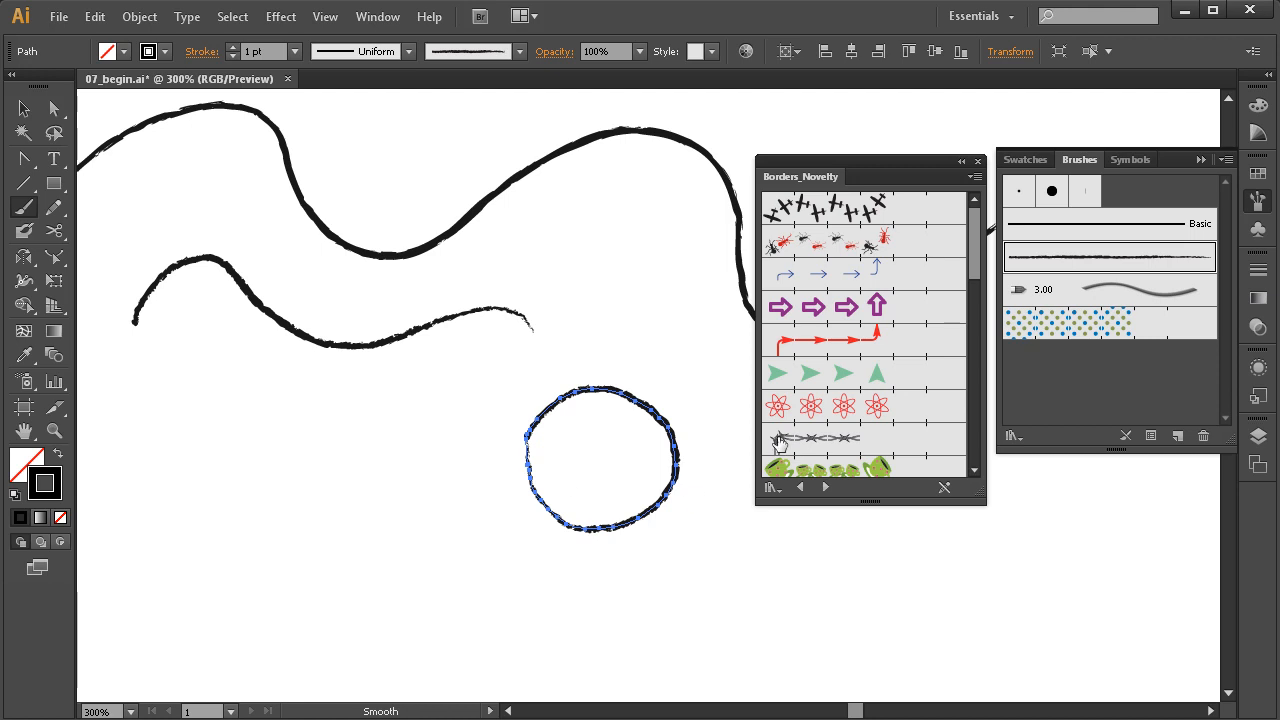
# Step: Apply the red arrow border brush to the selected circular stroke, followed by the green teacup border brush from the same library
pyautogui.click(875, 344)
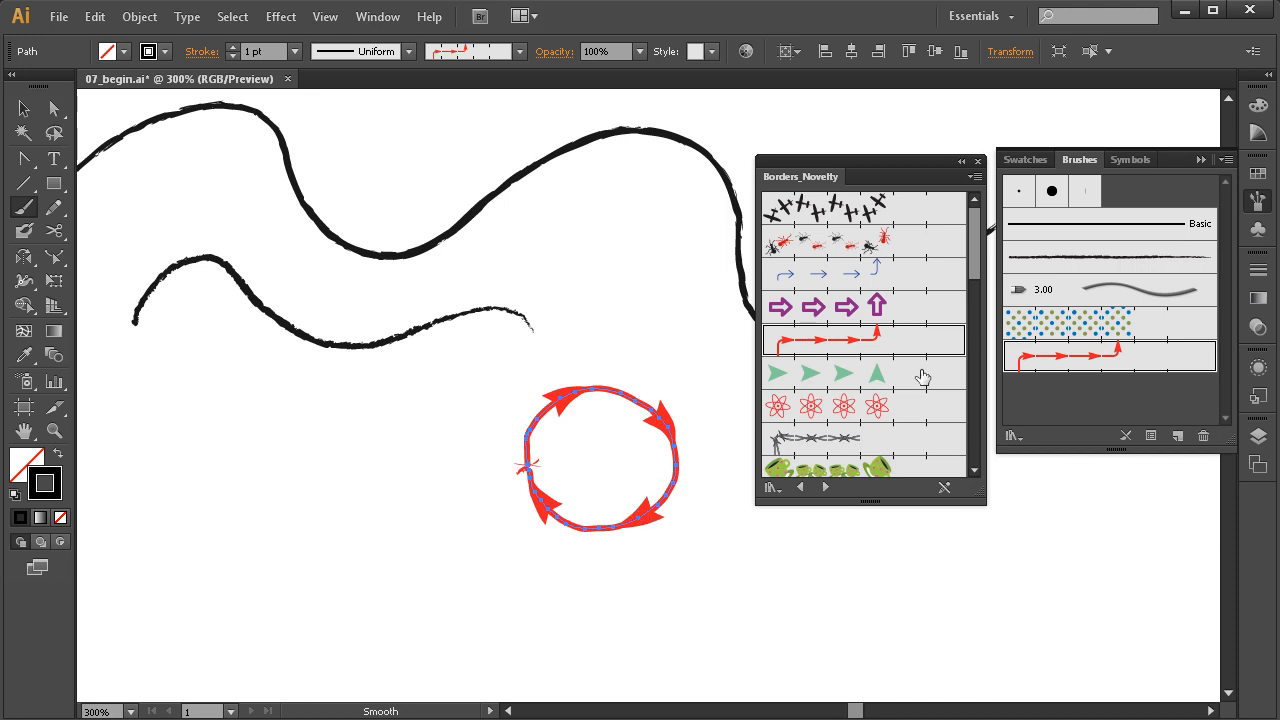
pyautogui.scroll(-3, 978, 272)
pyautogui.click(862, 345)
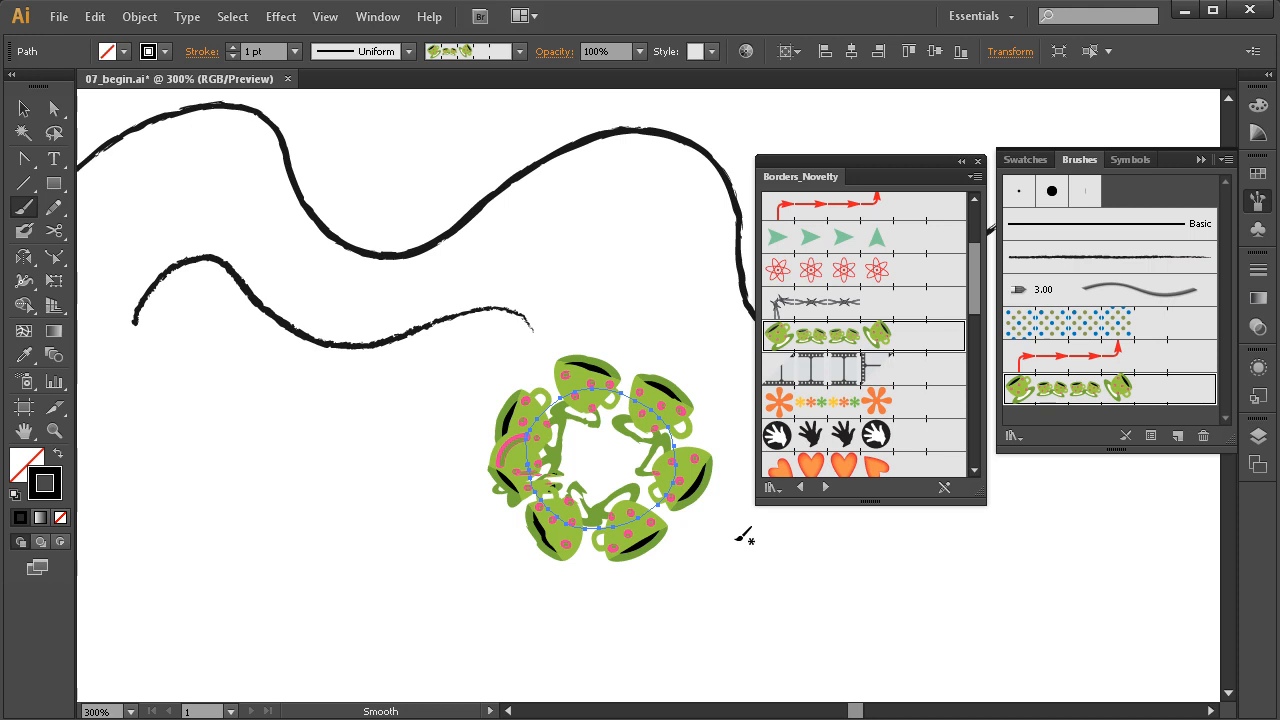
# Step: Switch to the Selection tool, close the Borders_Novelty library and collapse the Brushes panel
pyautogui.click(24, 108)
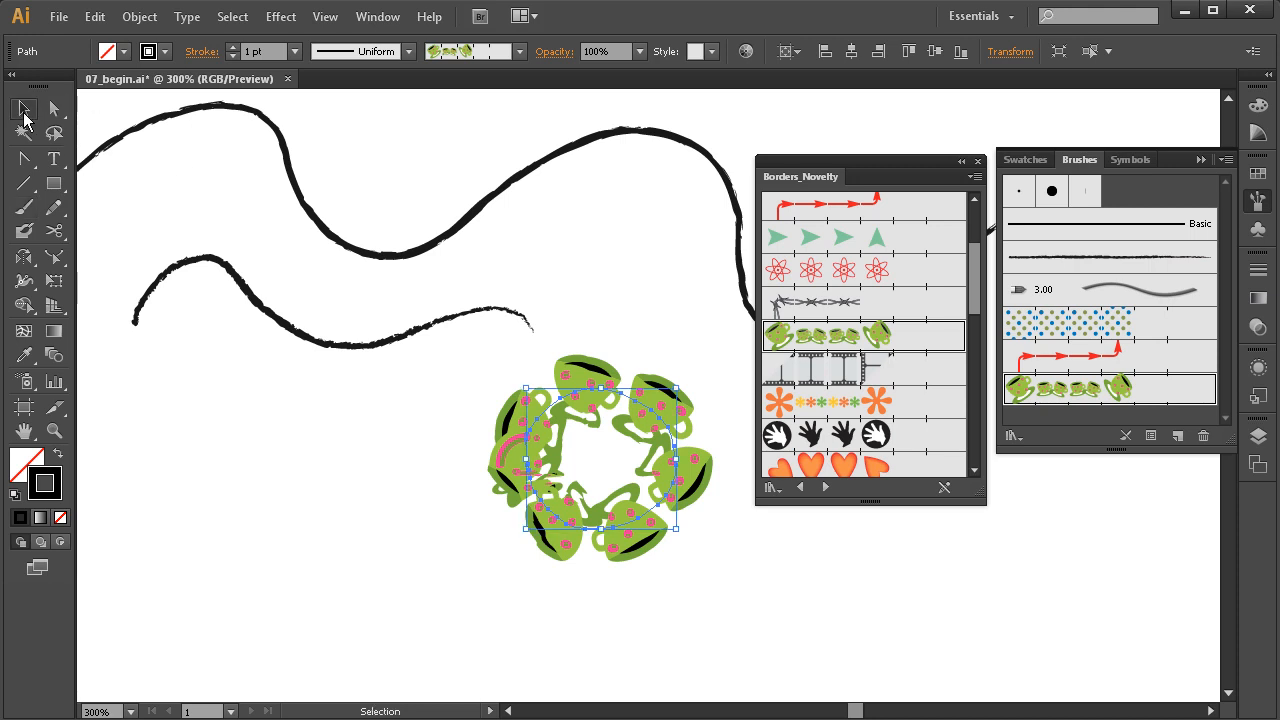
pyautogui.click(978, 161)
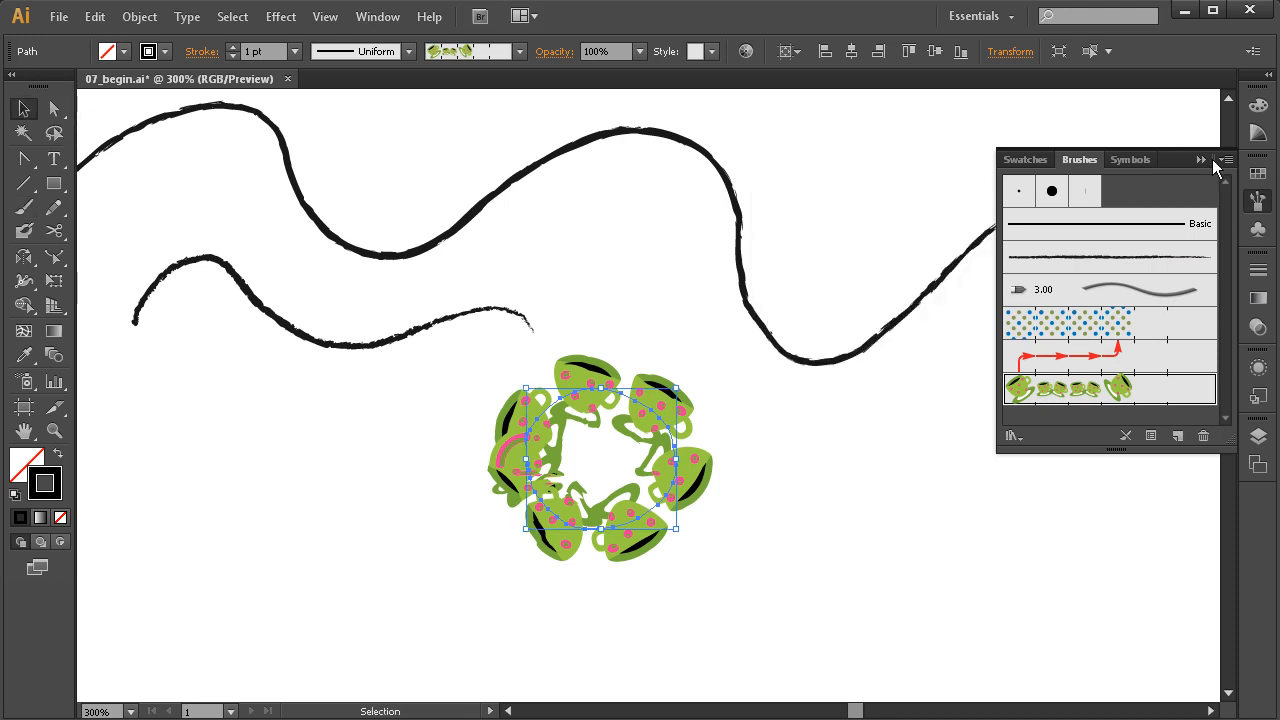
pyautogui.click(1201, 159)
# Step: Select both wavy strokes and the teacup circle together and delete them from the artboard
pyautogui.moveTo(547, 451)
pyautogui.mouseDown()
pyautogui.moveTo(647, 463)
pyautogui.moveTo(700, 414)
pyautogui.moveTo(663, 470)
pyautogui.mouseUp()
pyautogui.keyDown('ctrl'); pyautogui.keyDown('alt'); pyautogui.click(647, 463); pyautogui.keyUp('alt'); pyautogui.keyUp('ctrl')
pyautogui.keyDown('ctrl'); pyautogui.keyDown('alt'); pyautogui.click(647, 463); pyautogui.keyUp('alt'); pyautogui.keyUp('ctrl')
pyautogui.moveTo(941, 217); pyautogui.dragTo(420, 571)
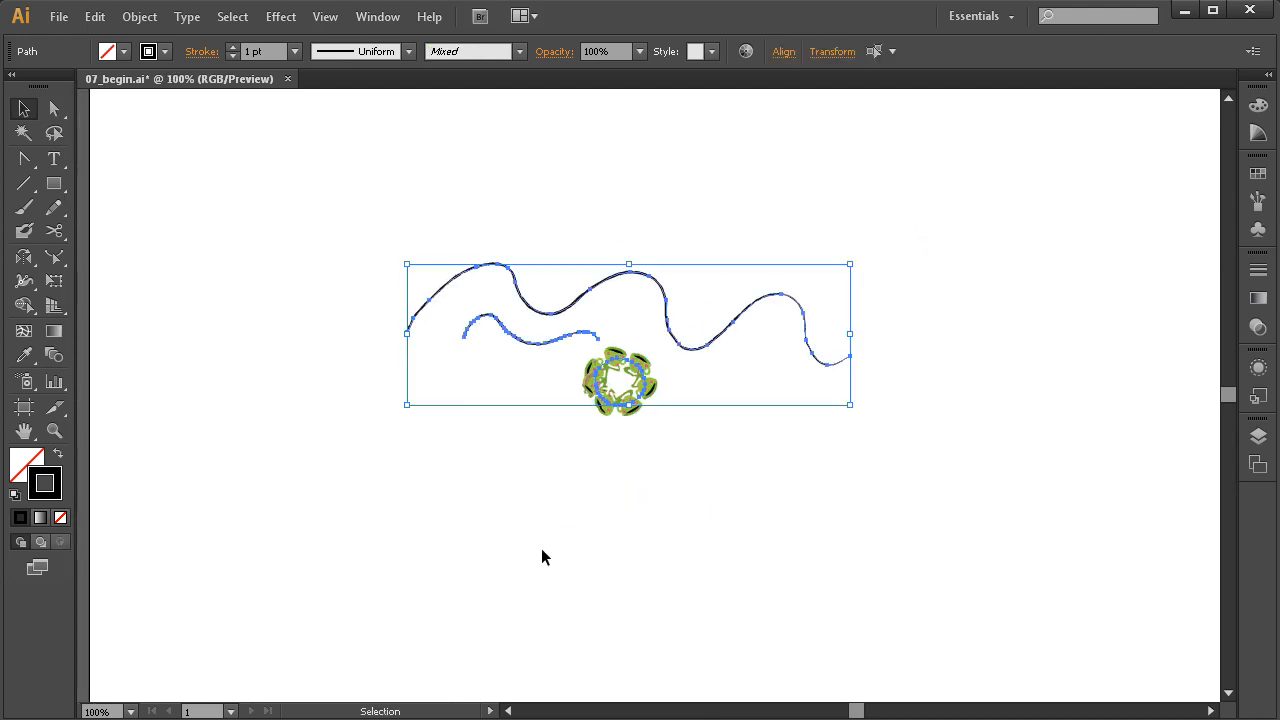
pyautogui.press('Delete')
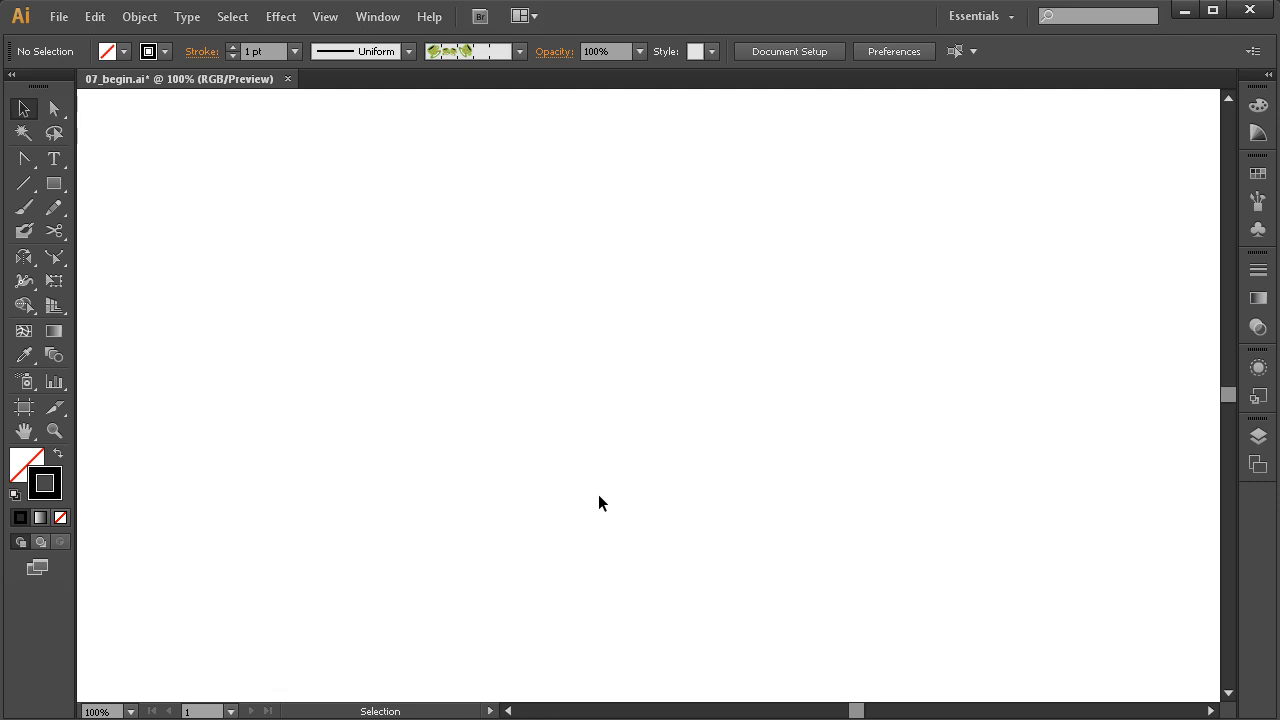
# Step: Paint a wavy black tail joined to a large irregular closed outline with the Blob Brush tool
pyautogui.click(25, 232)
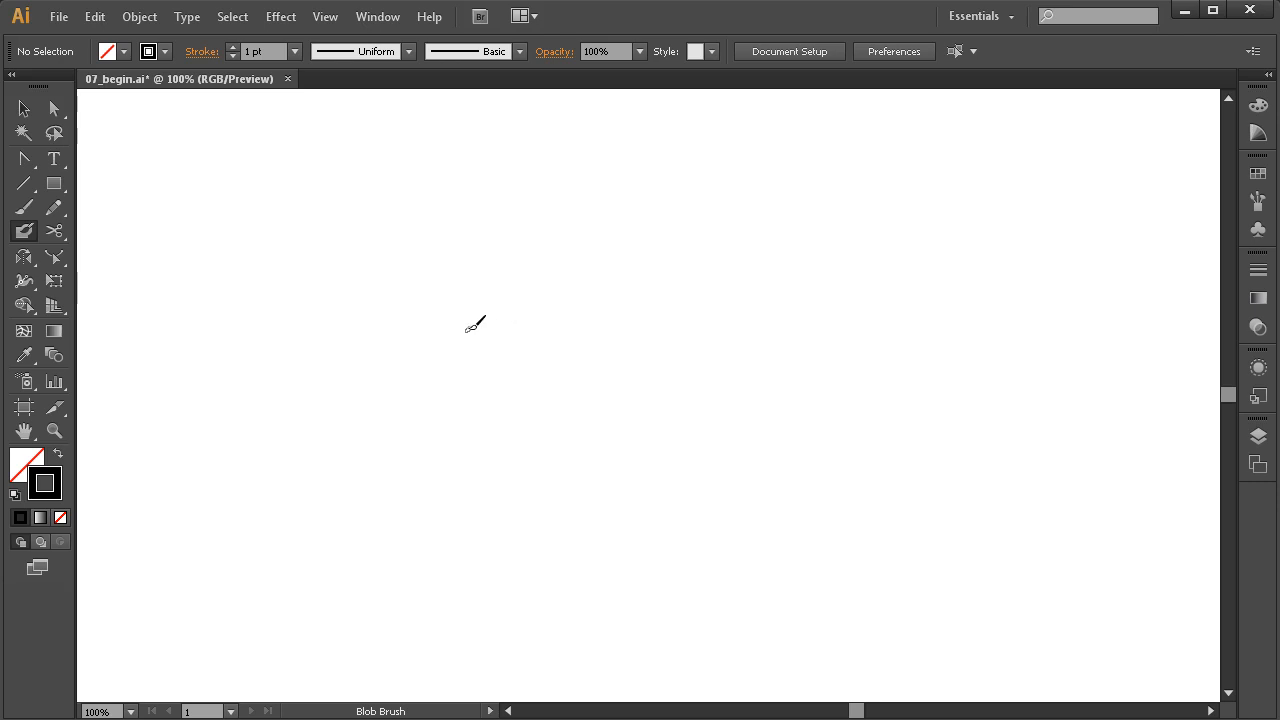
pyautogui.moveTo(401, 292)
pyautogui.mouseDown()
pyautogui.moveTo(436, 312)
pyautogui.moveTo(446, 372)
pyautogui.moveTo(516, 358)
pyautogui.moveTo(482, 405)
pyautogui.moveTo(550, 399)
pyautogui.moveTo(558, 435)
pyautogui.moveTo(685, 340)
pyautogui.moveTo(540, 286)
pyautogui.moveTo(519, 315)
pyautogui.moveTo(532, 338)
pyautogui.moveTo(497, 374)
pyautogui.mouseUp()
pyautogui.hotkey('ctrl', 'space')
pyautogui.moveTo(796, 191); pyautogui.dragTo(428, 428)
pyautogui.moveTo(588, 525); pyautogui.dragTo(582, 491)
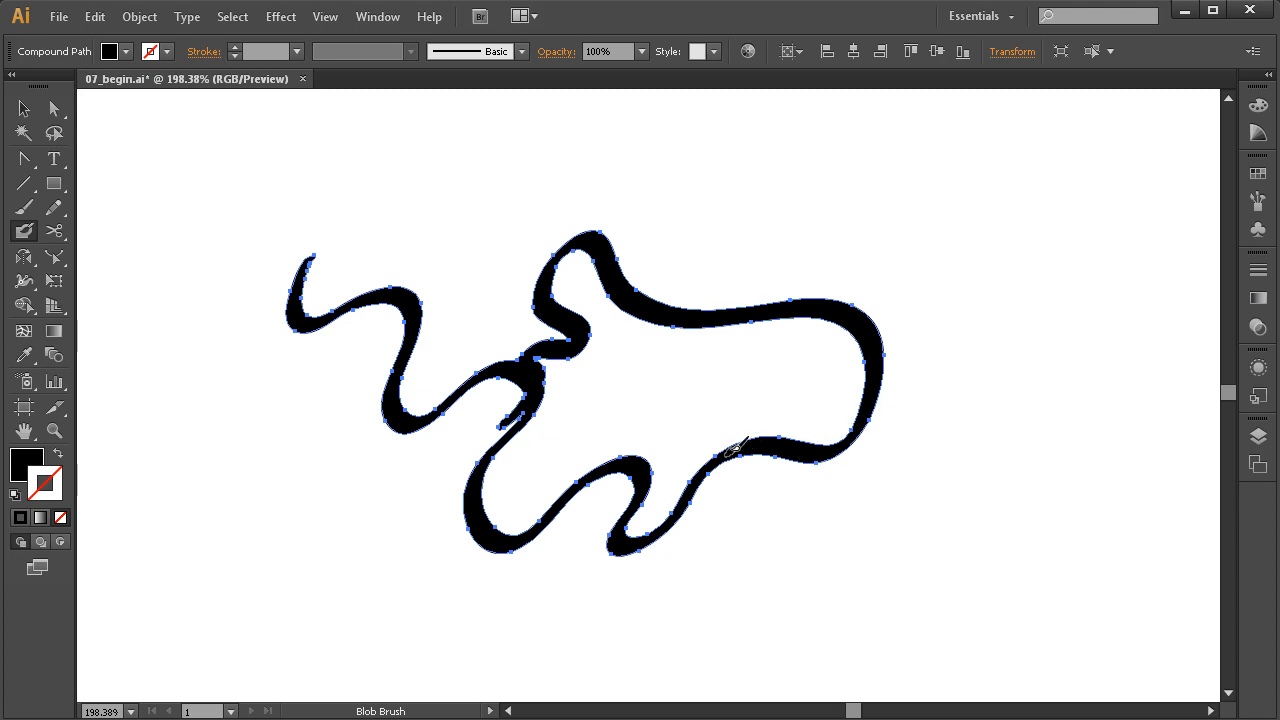
# Step: Fill the inside of the closed outline with overlapping Blob Brush strokes, forming one solid black shape with the wavy tail
pyautogui.moveTo(570, 263)
pyautogui.mouseDown()
pyautogui.moveTo(581, 298)
pyautogui.moveTo(609, 270)
pyautogui.moveTo(593, 305)
pyautogui.moveTo(594, 290)
pyautogui.moveTo(576, 294)
pyautogui.moveTo(600, 322)
pyautogui.mouseUp()
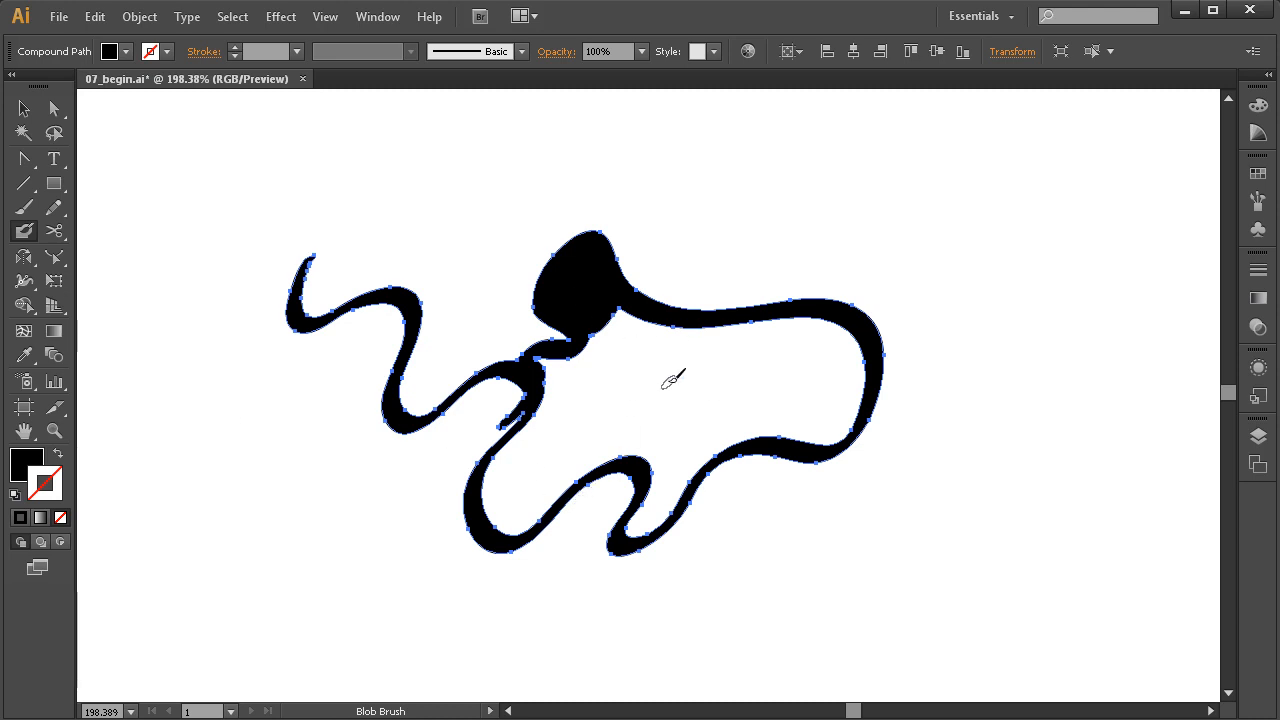
pyautogui.moveTo(626, 298)
pyautogui.mouseDown()
pyautogui.moveTo(648, 330)
pyautogui.moveTo(679, 312)
pyautogui.moveTo(751, 331)
pyautogui.moveTo(766, 304)
pyautogui.moveTo(753, 290)
pyautogui.moveTo(733, 323)
pyautogui.moveTo(702, 296)
pyautogui.moveTo(690, 325)
pyautogui.moveTo(648, 300)
pyautogui.mouseUp()
pyautogui.moveTo(770, 316)
pyautogui.mouseDown()
pyautogui.moveTo(831, 288)
pyautogui.moveTo(828, 322)
pyautogui.moveTo(859, 299)
pyautogui.moveTo(853, 330)
pyautogui.moveTo(855, 291)
pyautogui.moveTo(635, 288)
pyautogui.moveTo(770, 297)
pyautogui.moveTo(747, 303)
pyautogui.moveTo(628, 274)
pyautogui.moveTo(835, 287)
pyautogui.moveTo(866, 299)
pyautogui.moveTo(883, 352)
pyautogui.moveTo(801, 289)
pyautogui.moveTo(633, 265)
pyautogui.moveTo(609, 243)
pyautogui.moveTo(672, 285)
pyautogui.moveTo(611, 243)
pyautogui.moveTo(563, 284)
pyautogui.mouseUp()
pyautogui.moveTo(878, 330)
pyautogui.mouseDown()
pyautogui.moveTo(879, 386)
pyautogui.moveTo(820, 474)
pyautogui.mouseUp()
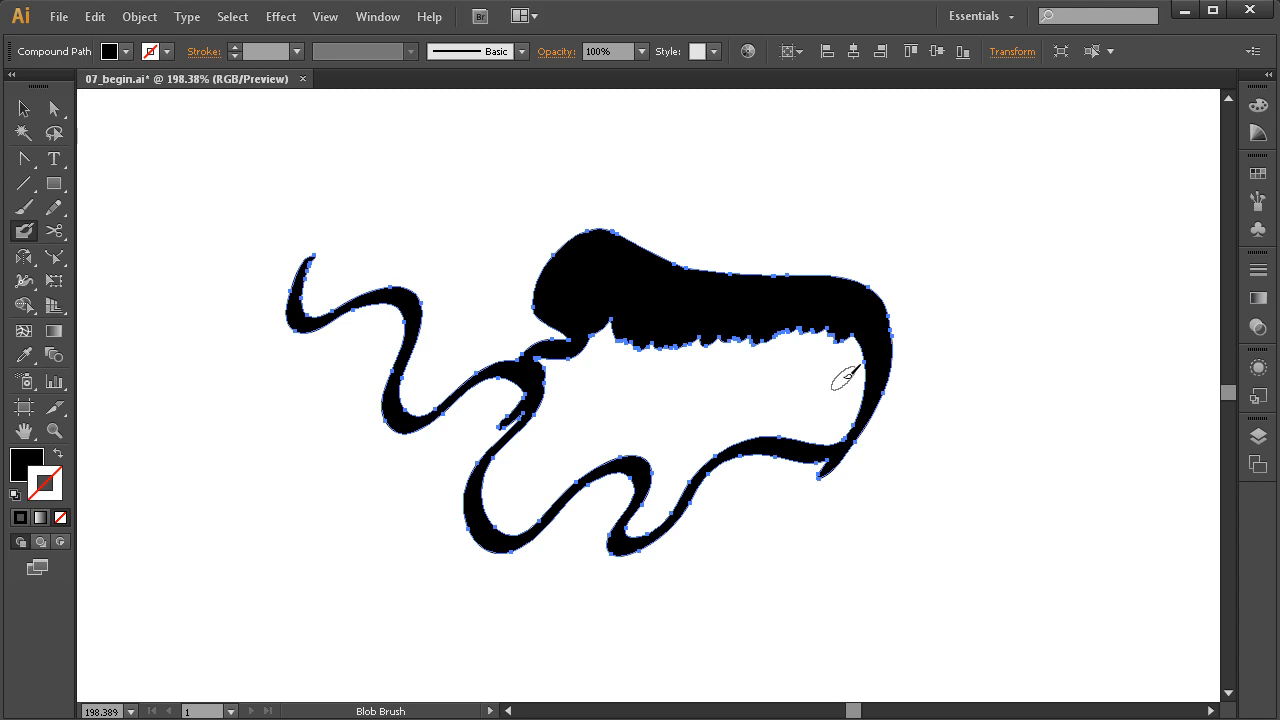
pyautogui.moveTo(812, 310)
pyautogui.mouseDown()
pyautogui.moveTo(843, 408)
pyautogui.moveTo(785, 460)
pyautogui.moveTo(724, 330)
pyautogui.moveTo(656, 408)
pyautogui.moveTo(610, 300)
pyautogui.moveTo(522, 440)
pyautogui.moveTo(566, 437)
pyautogui.moveTo(550, 490)
pyautogui.moveTo(576, 465)
pyautogui.moveTo(678, 461)
pyautogui.moveTo(660, 443)
pyautogui.moveTo(645, 512)
pyautogui.moveTo(782, 432)
pyautogui.moveTo(733, 450)
pyautogui.moveTo(834, 294)
pyautogui.moveTo(780, 280)
pyautogui.mouseUp()
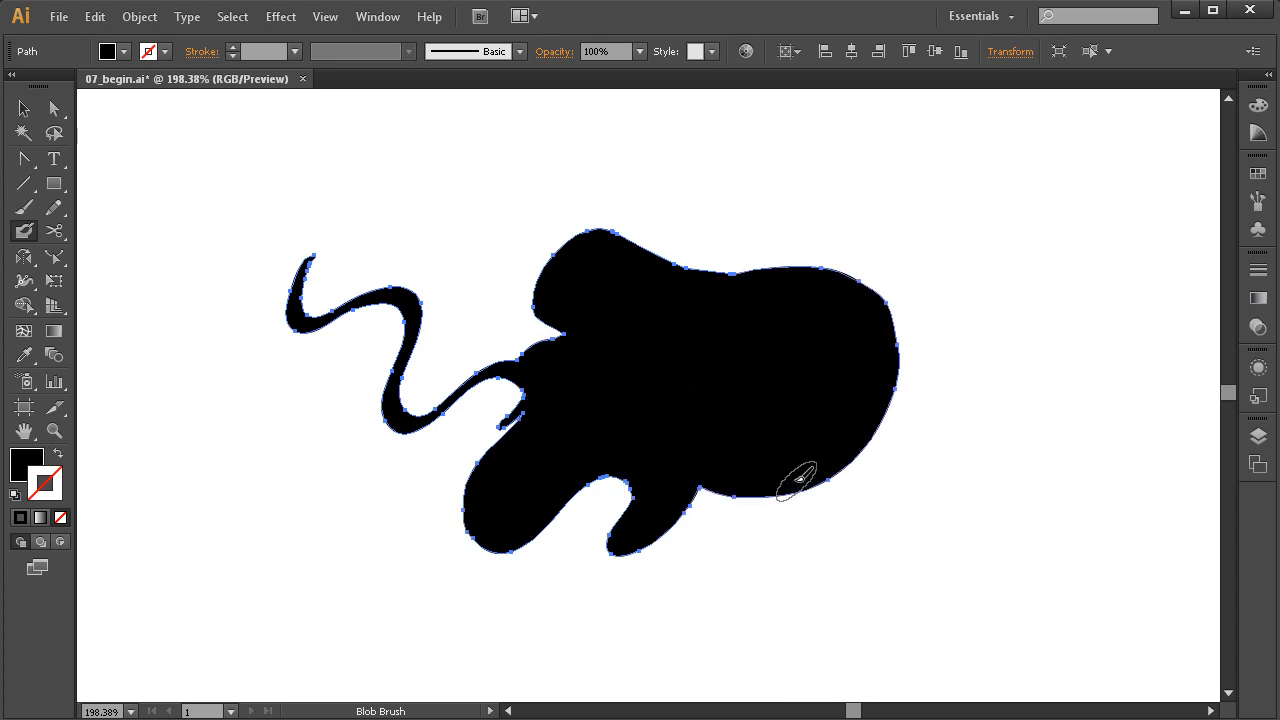
pyautogui.press('space')
pyautogui.moveTo(711, 464); pyautogui.dragTo(763, 484)
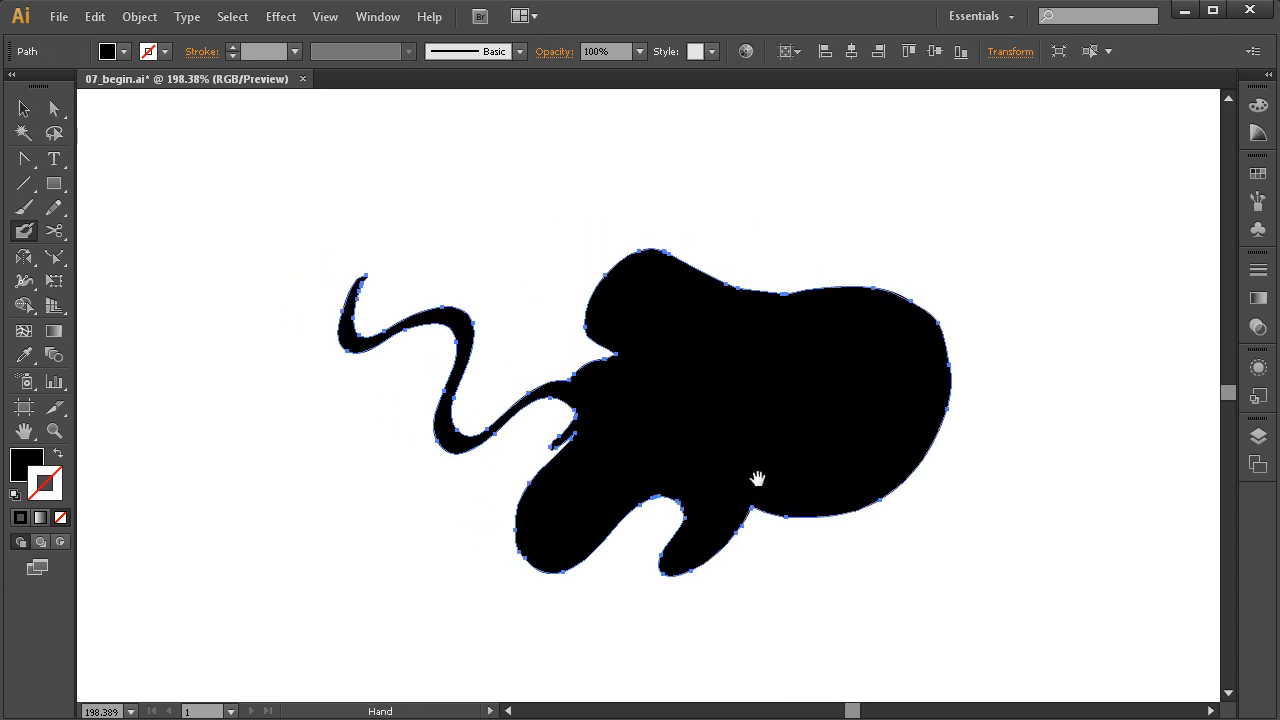